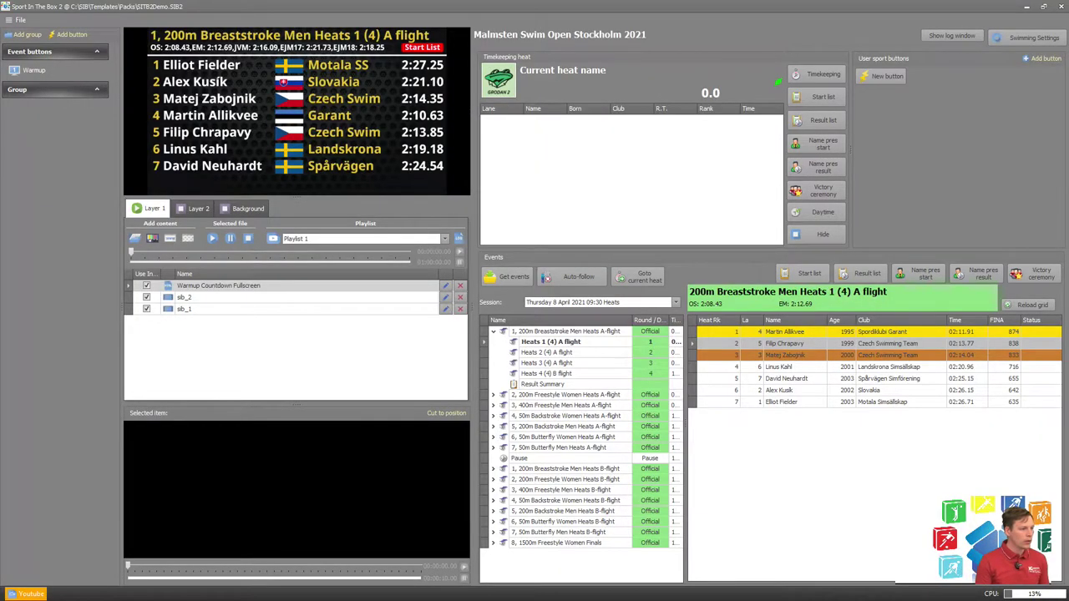
Step: Give screen controller New player 3 a custom video format with width 2560
{"action": "left_click", "coordinate": [18, 19]}
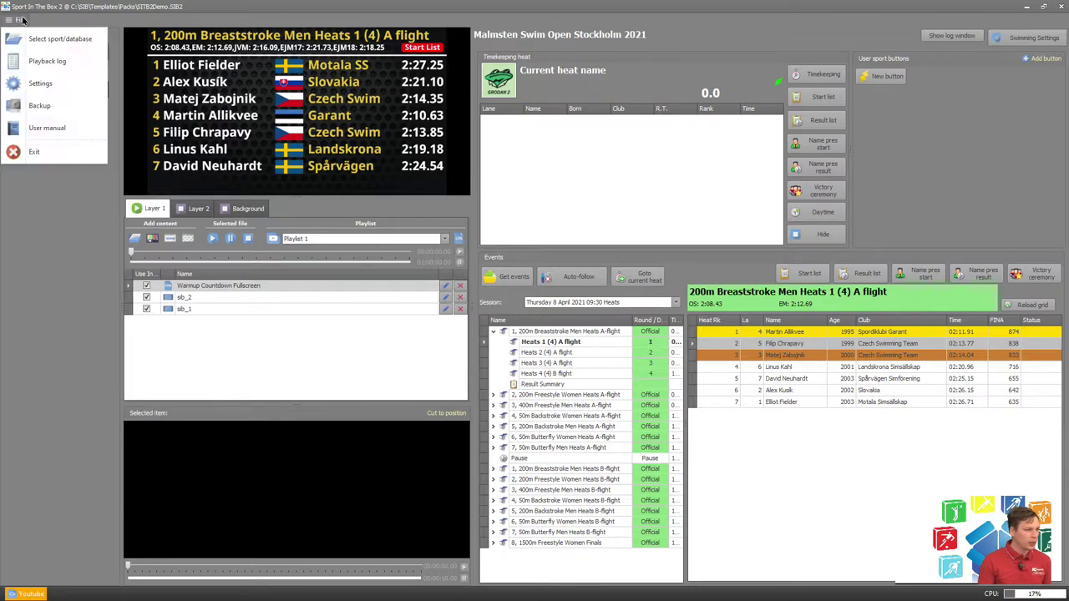
{"action": "left_click", "coordinate": [27, 92]}
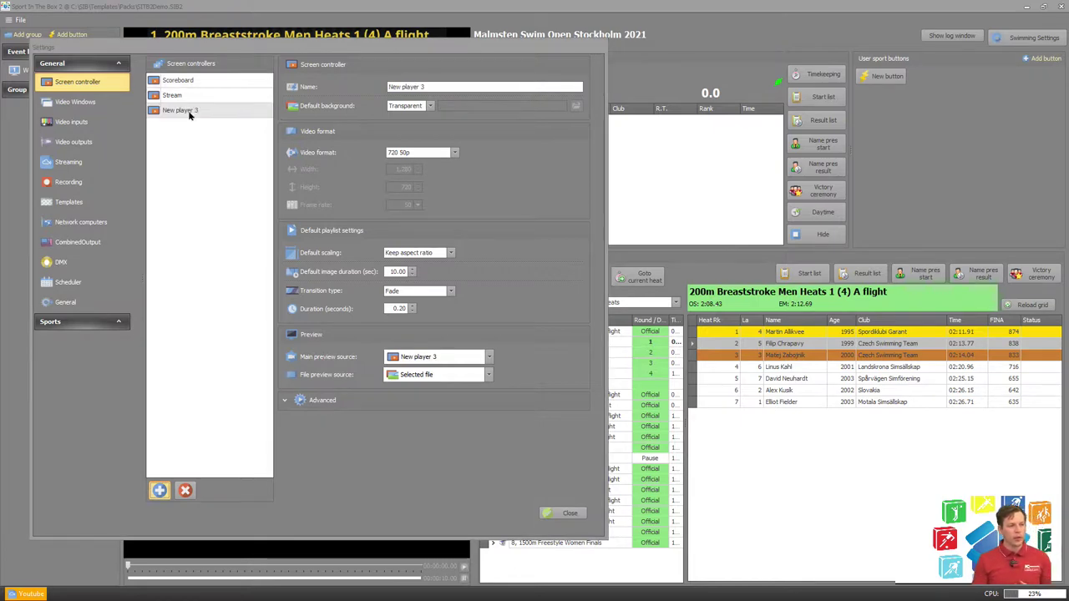
{"action": "left_click", "coordinate": [188, 115]}
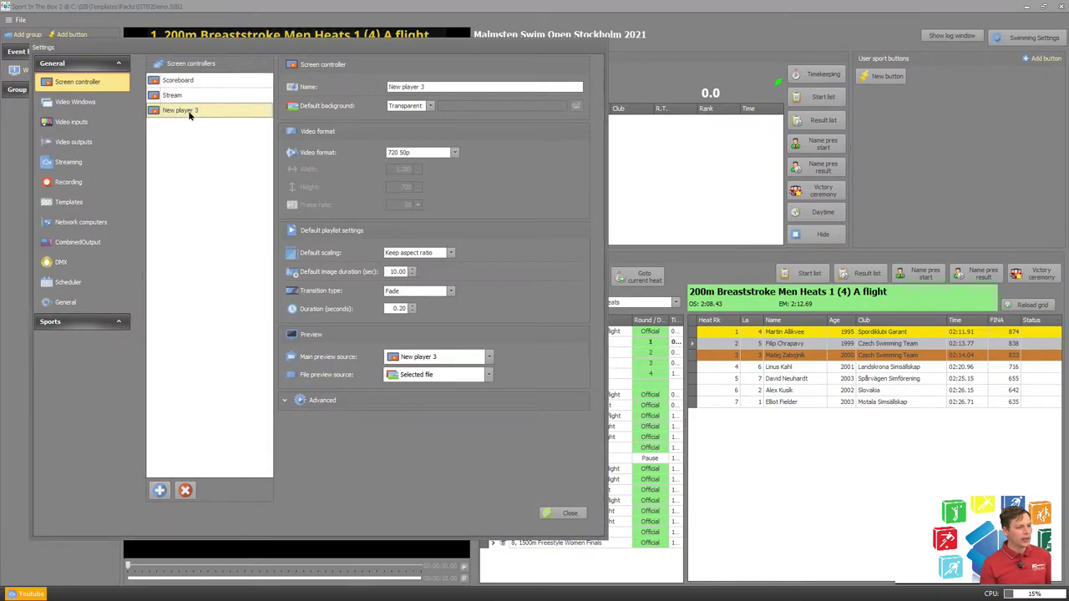
{"action": "left_click", "coordinate": [455, 153]}
{"action": "left_click", "coordinate": [440, 173]}
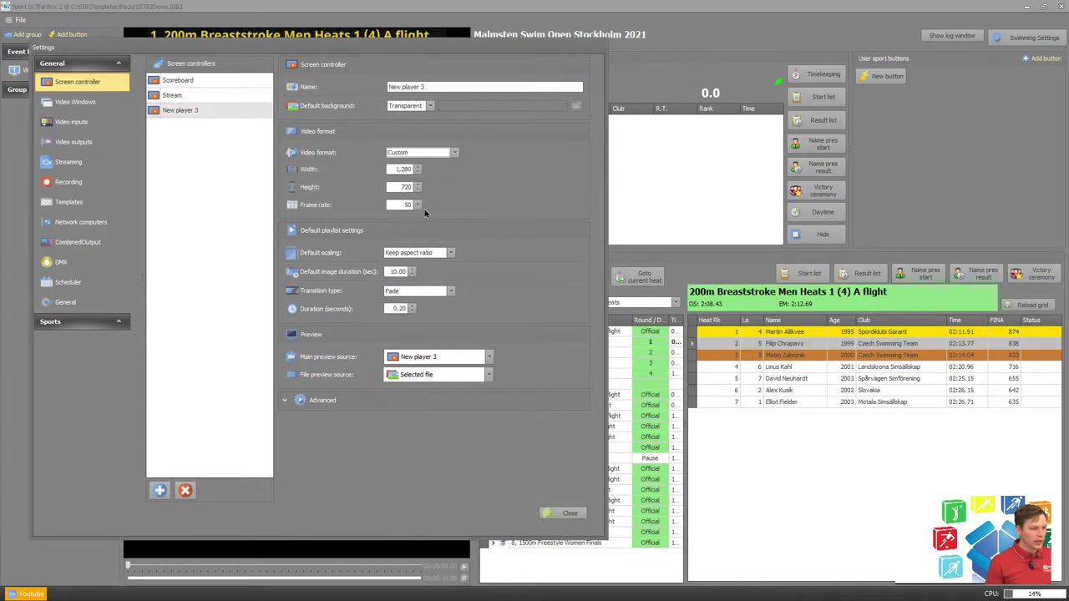
{"action": "double_click", "coordinate": [409, 170]}
{"action": "type", "text": "26"}
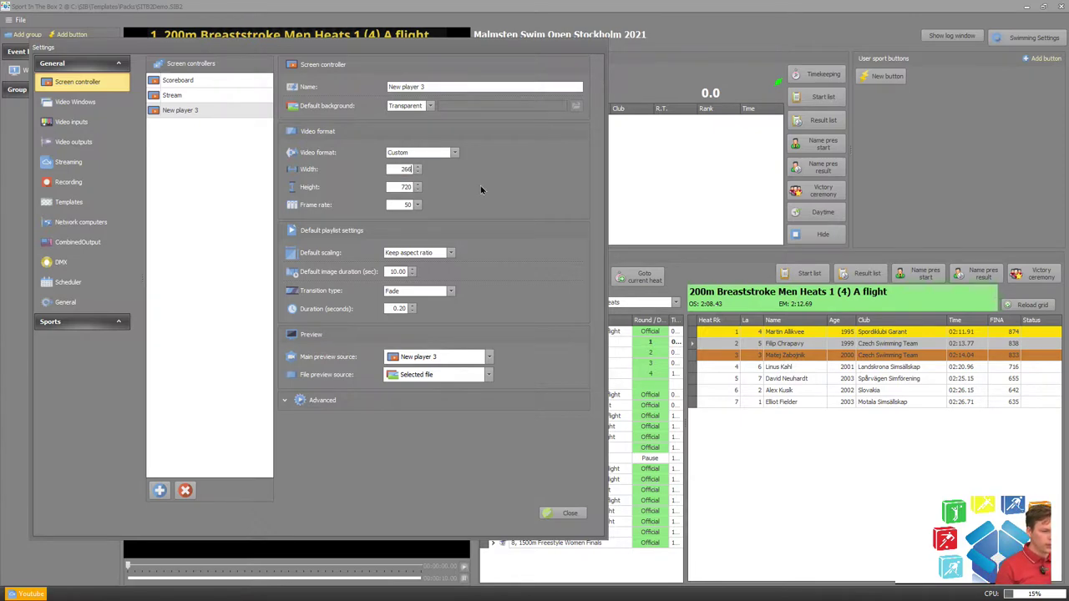
{"action": "key", "text": "BackSpace"}
{"action": "type", "text": "5"}
{"action": "key", "text": "Return"}
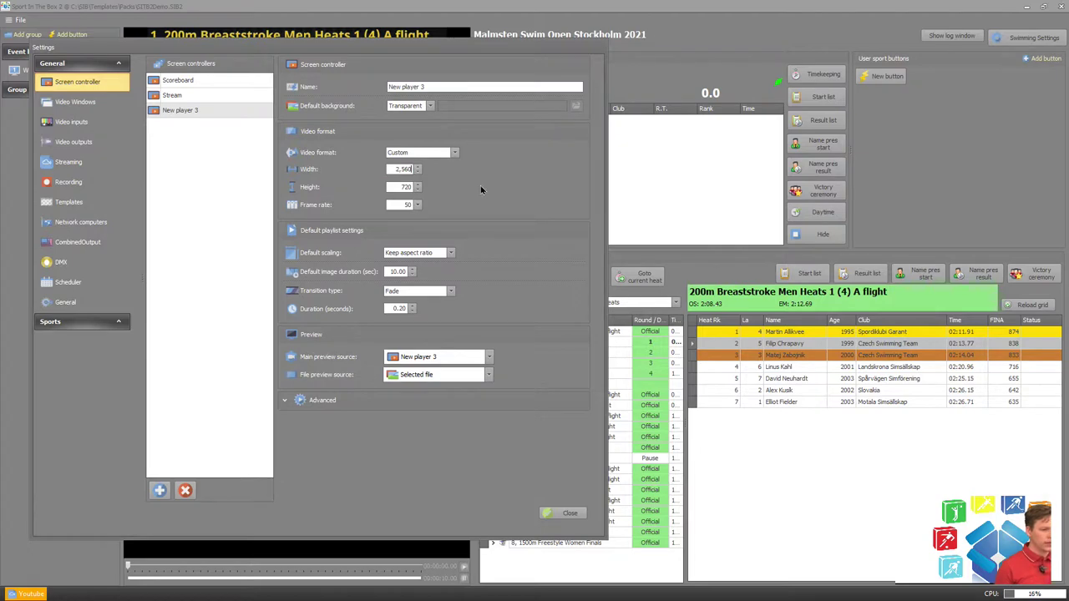
{"action": "left_click", "coordinate": [403, 186]}
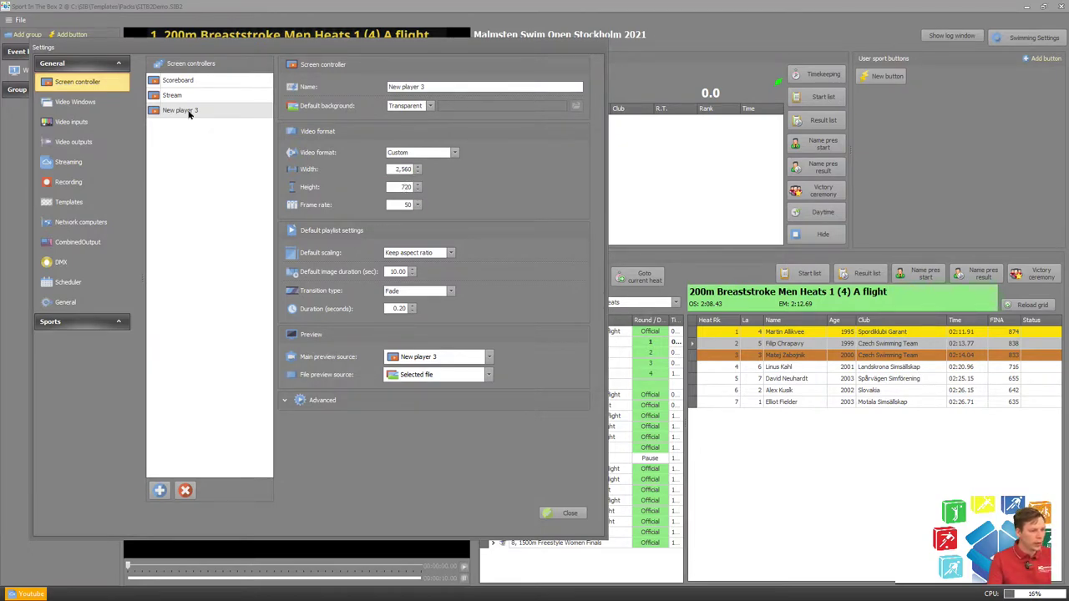
Step: Rename the screen controller to FullScreen
{"action": "left_click", "coordinate": [485, 87]}
{"action": "right_click", "coordinate": [221, 100]}
{"action": "key", "text": "Escape"}
{"action": "type", "text": "FullScreen"}
{"action": "key", "text": "Return"}
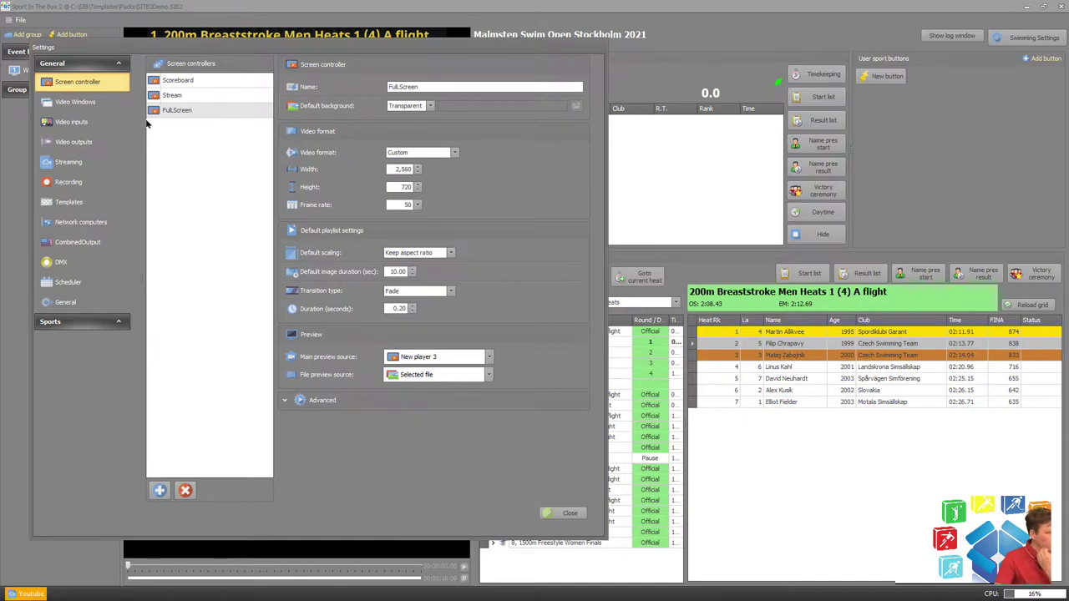
Step: Enable Combined Output and give it a custom 2560 × 720 video format
{"action": "left_click", "coordinate": [90, 245]}
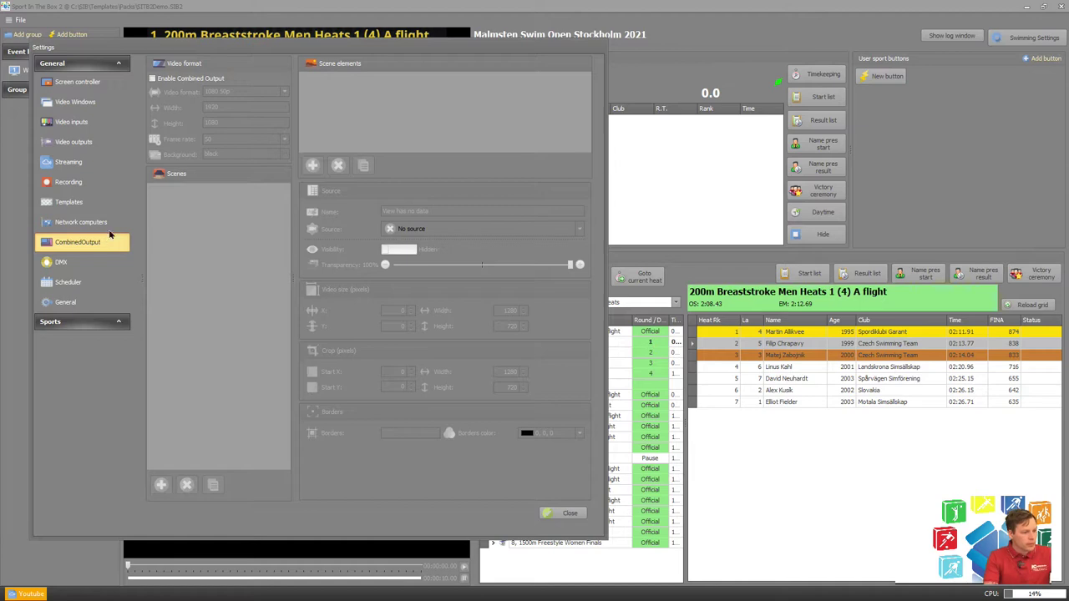
{"action": "left_click", "coordinate": [170, 81]}
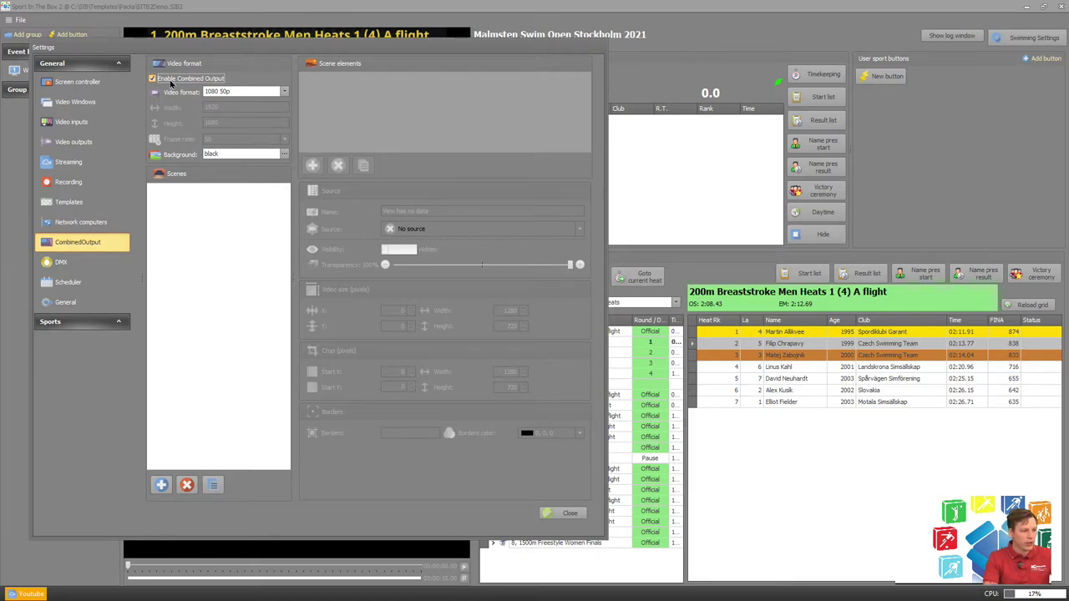
{"action": "left_click", "coordinate": [238, 92]}
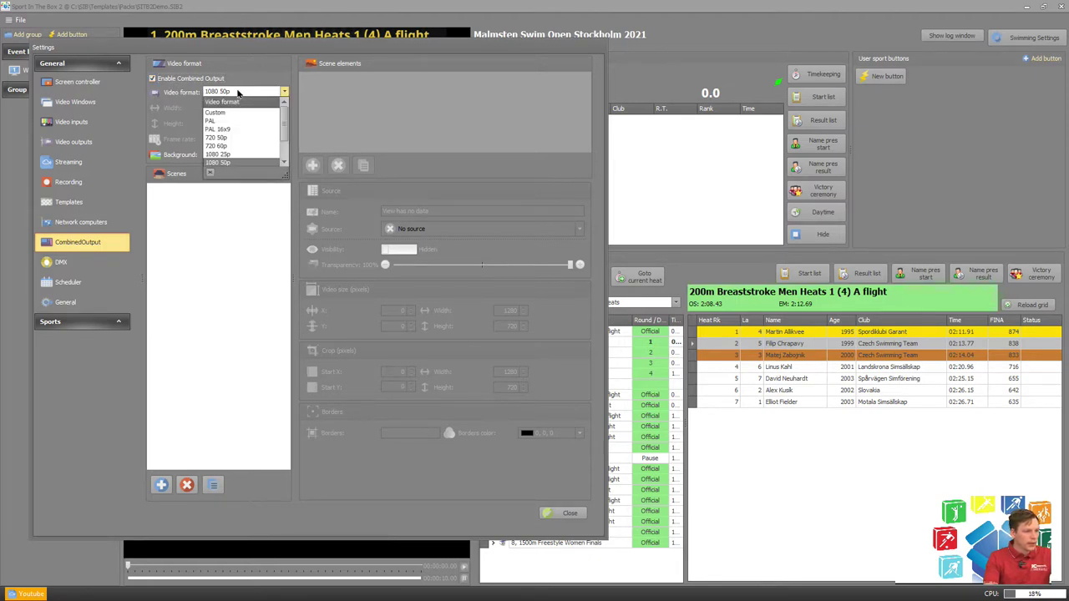
{"action": "left_click", "coordinate": [231, 113]}
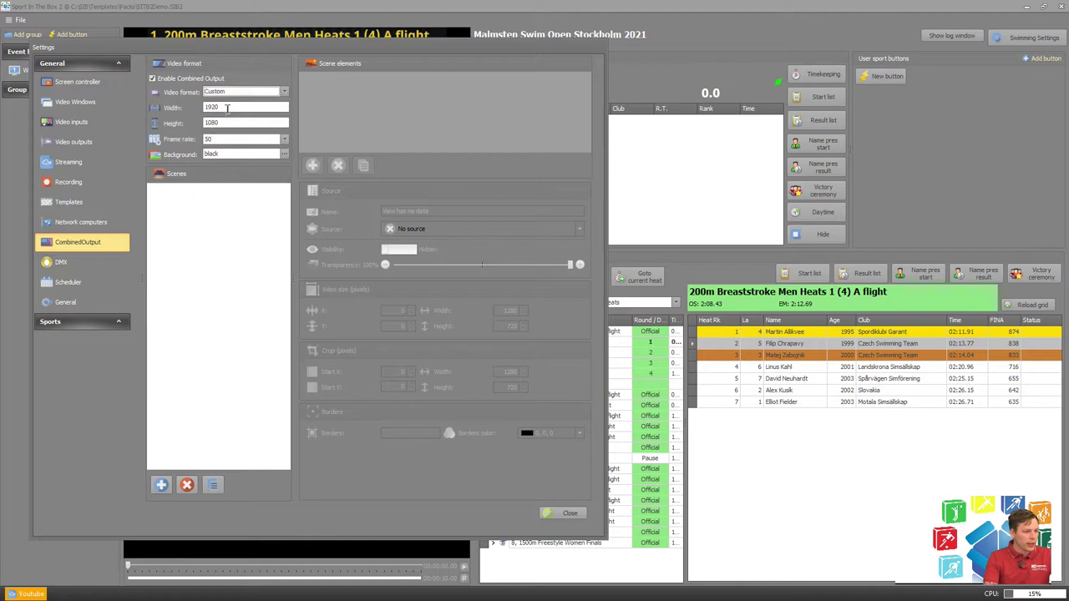
{"action": "key", "text": "Tab"}
{"action": "type", "text": "2560"}
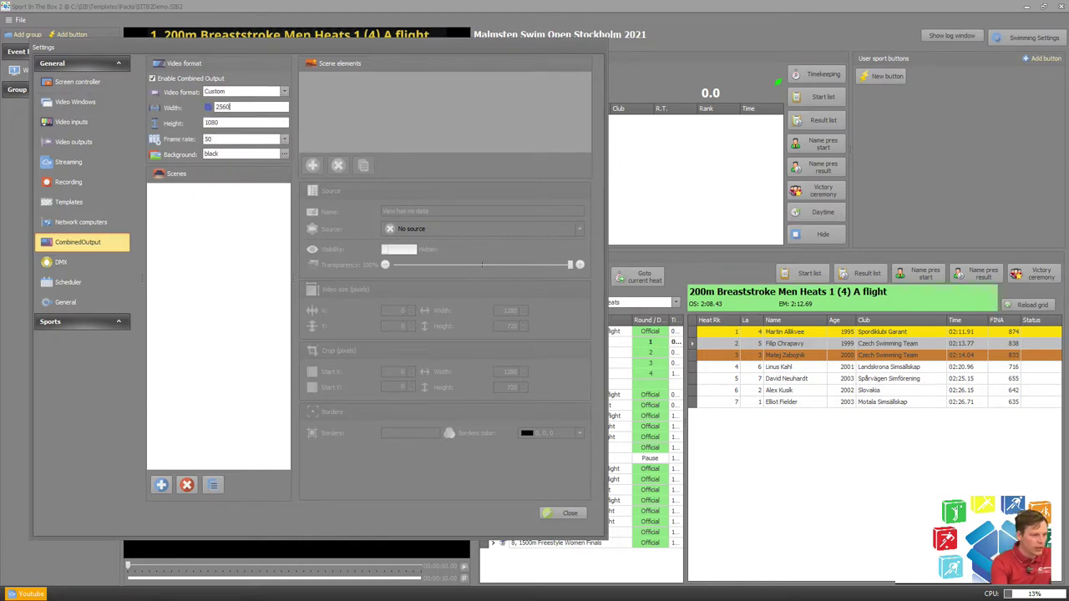
{"action": "key", "text": "Tab"}
{"action": "type", "text": "720"}
{"action": "key", "text": "Tab"}
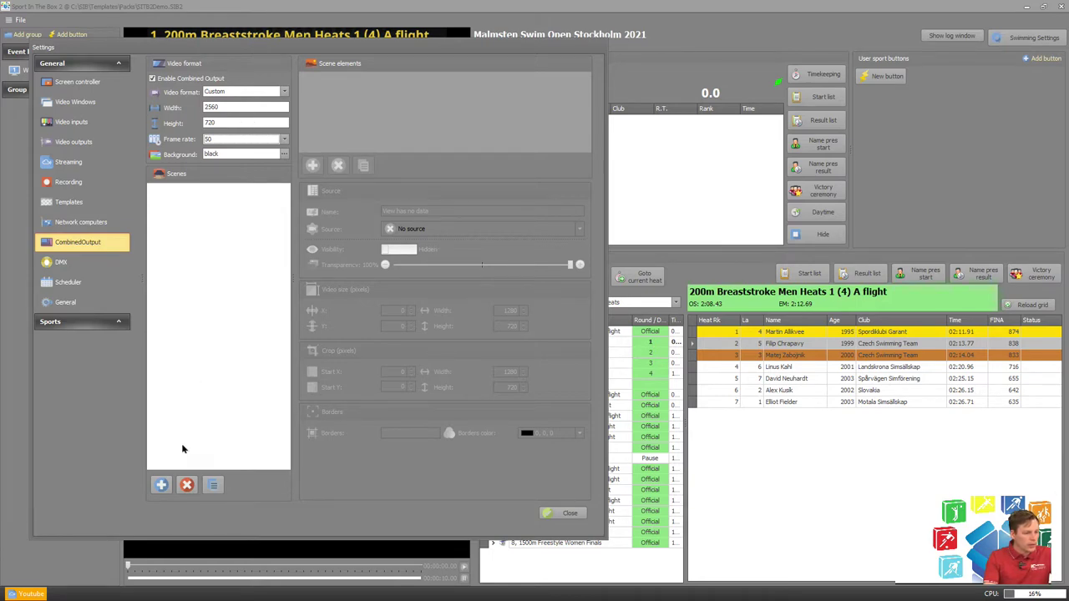
Step: Add a new Combined Output scene and name it VideoAndScoreboard
{"action": "left_click", "coordinate": [210, 252]}
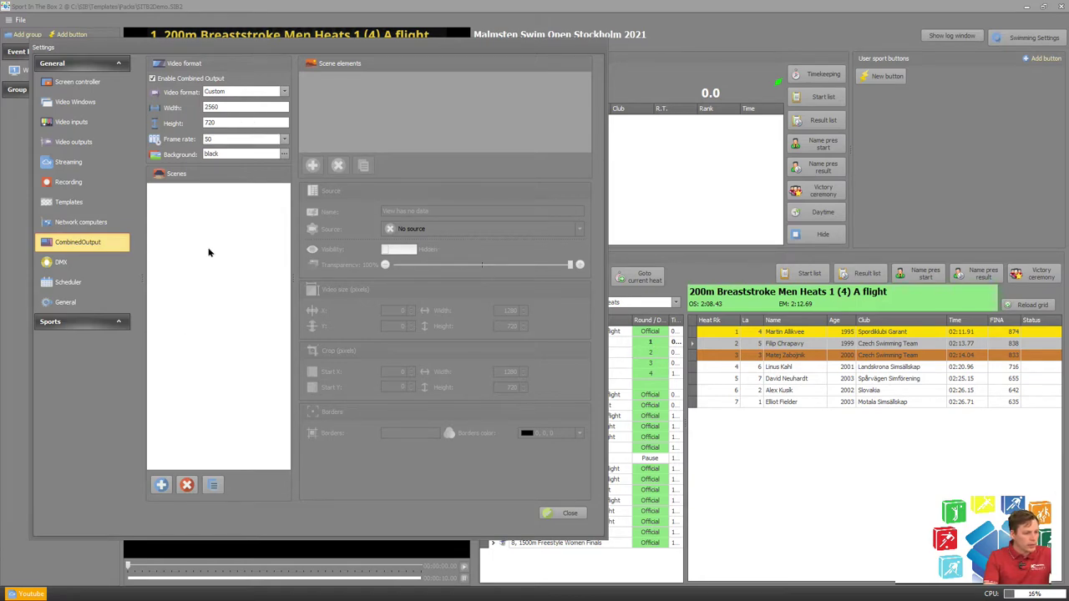
{"action": "left_click", "coordinate": [162, 484]}
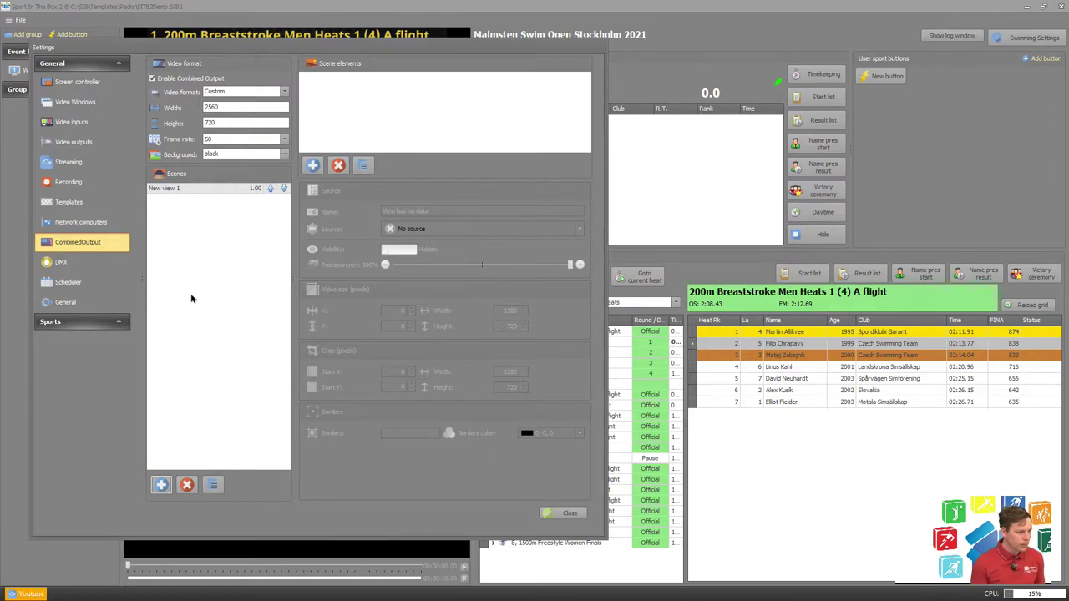
{"action": "double_click", "coordinate": [165, 190]}
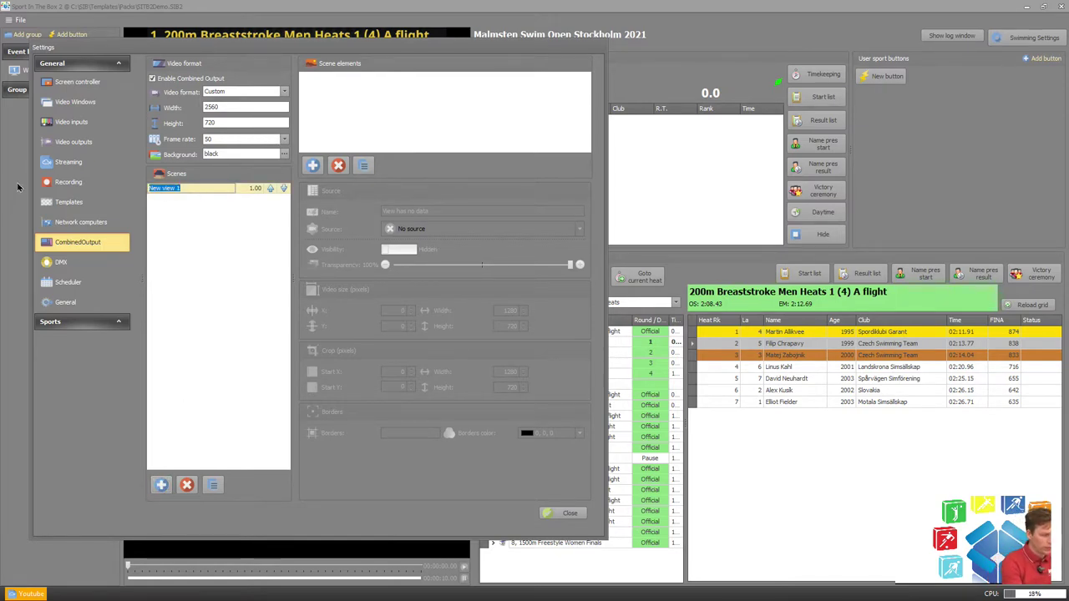
{"action": "type", "text": "VideoA"}
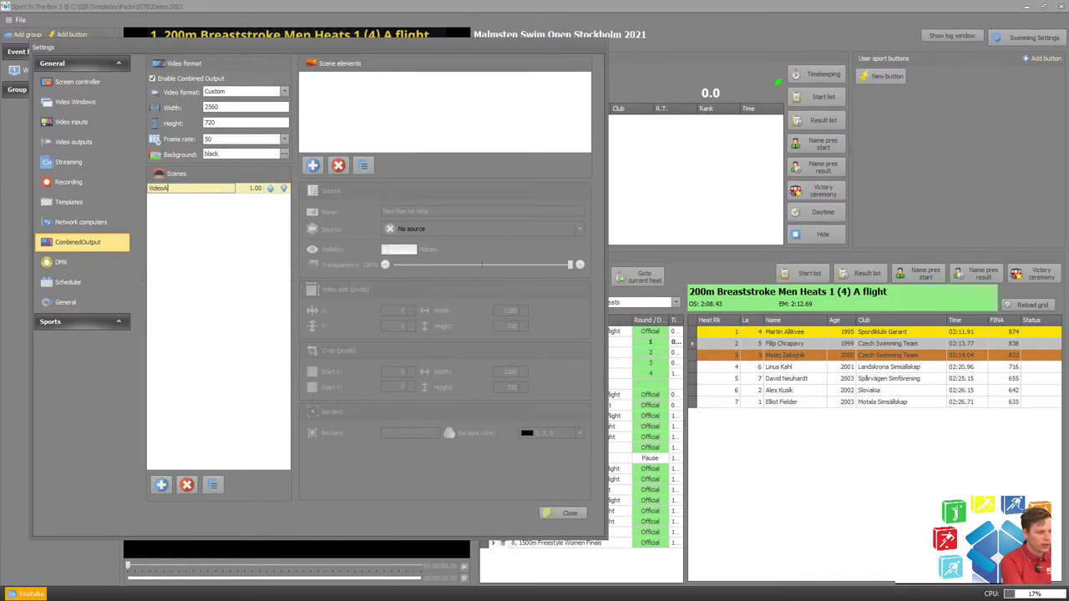
{"action": "type", "text": "ndScoreboard"}
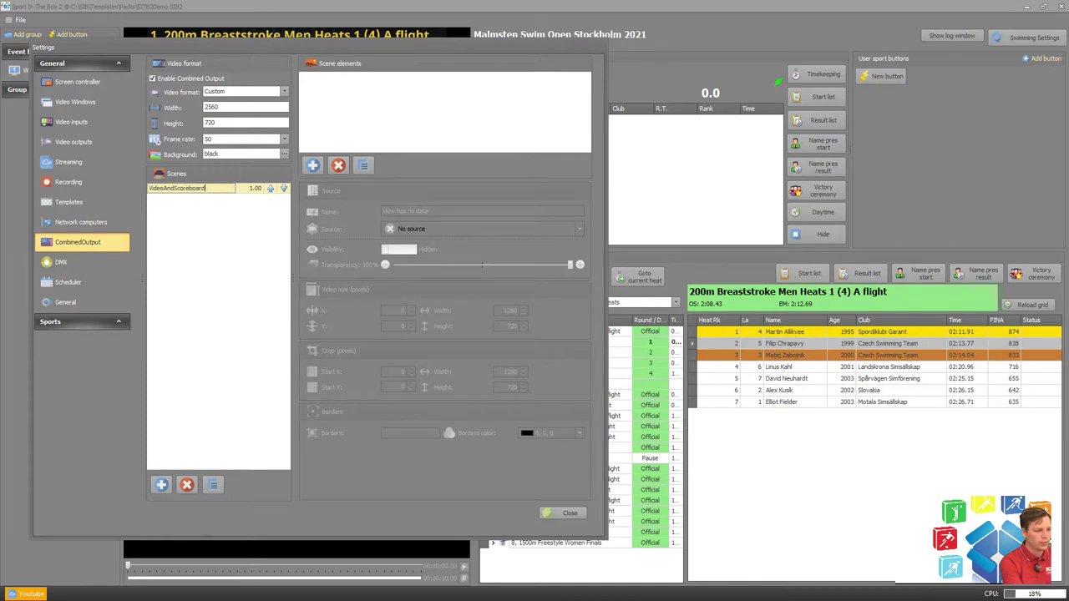
{"action": "key", "text": "Return"}
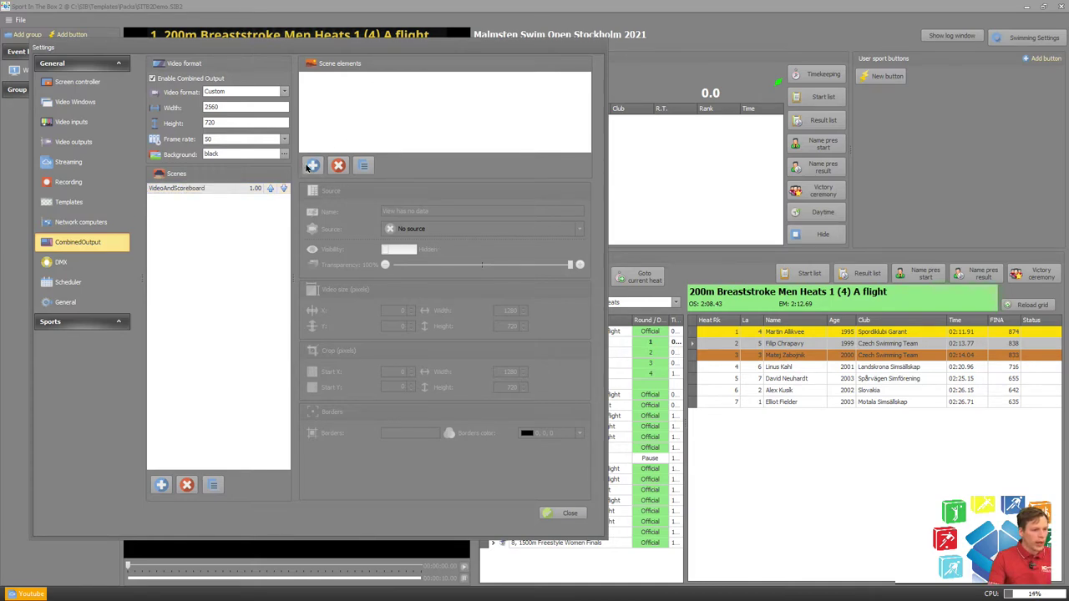
Step: Add three scene elements, sourcing Element 1 from Scoreboard and Element 2 from Stream
{"action": "left_click", "coordinate": [313, 166]}
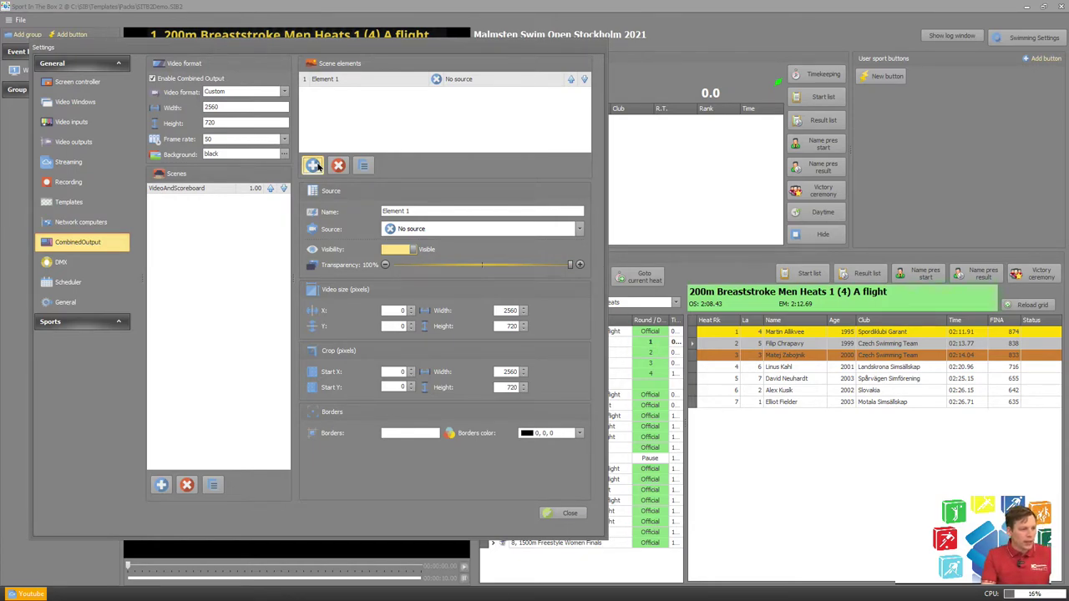
{"action": "left_click", "coordinate": [314, 165]}
{"action": "left_click", "coordinate": [314, 165]}
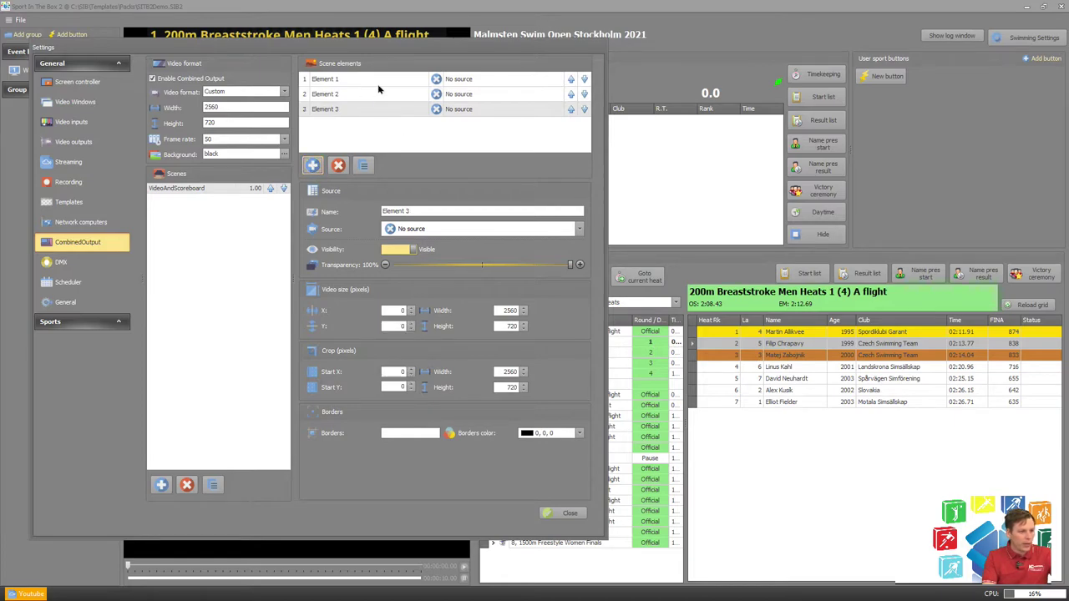
{"action": "left_click", "coordinate": [398, 80]}
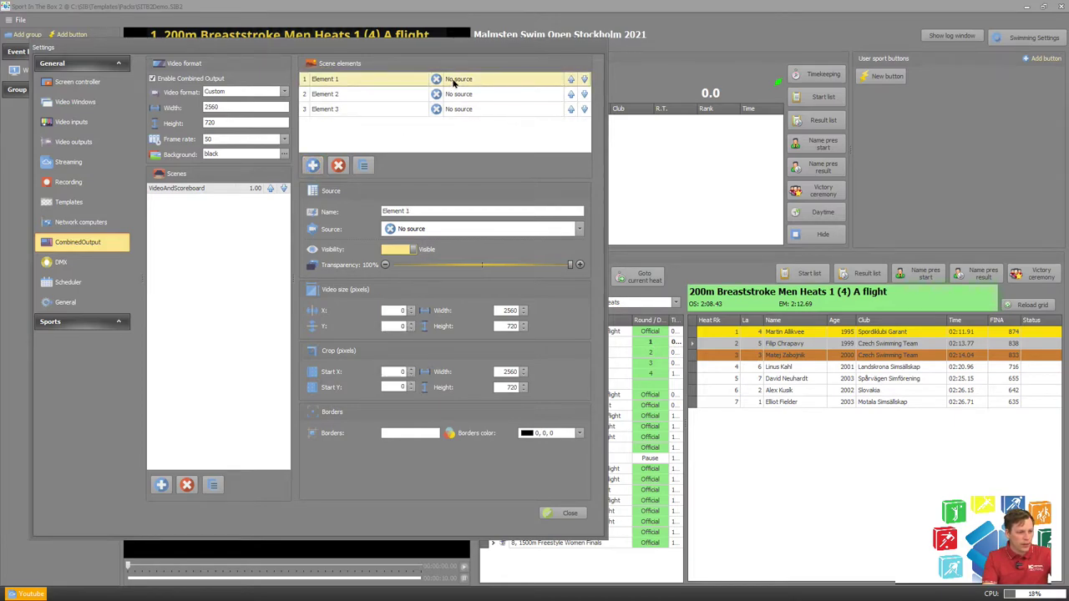
{"action": "left_click", "coordinate": [444, 229]}
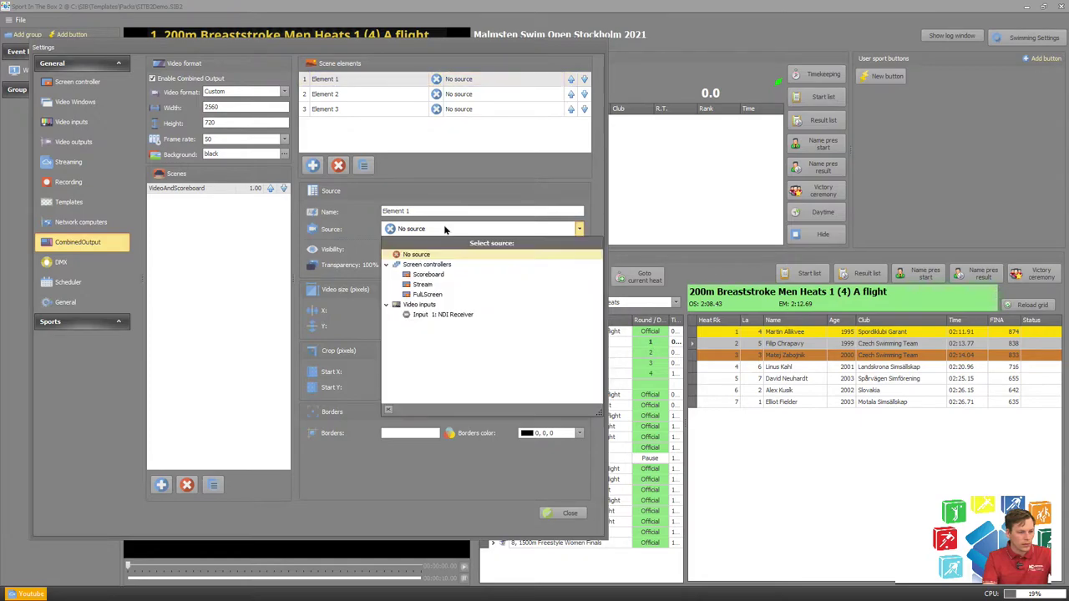
{"action": "left_click", "coordinate": [439, 274]}
{"action": "left_click", "coordinate": [462, 97]}
{"action": "left_click", "coordinate": [436, 232]}
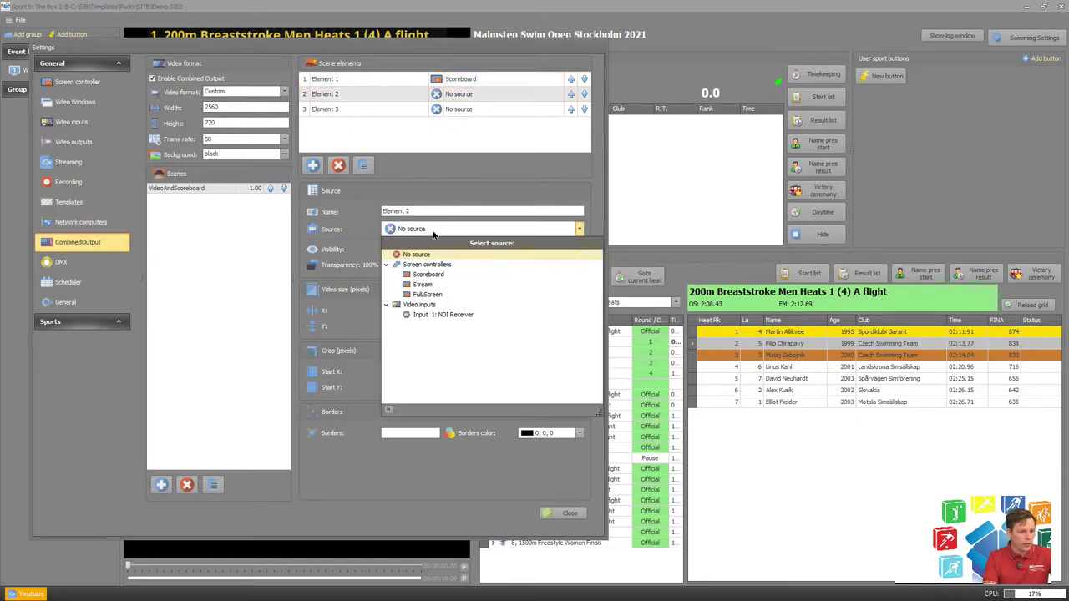
{"action": "left_click", "coordinate": [427, 285]}
Step: Set Element 3's source to FullScreen and make it hidden
{"action": "left_click", "coordinate": [465, 109]}
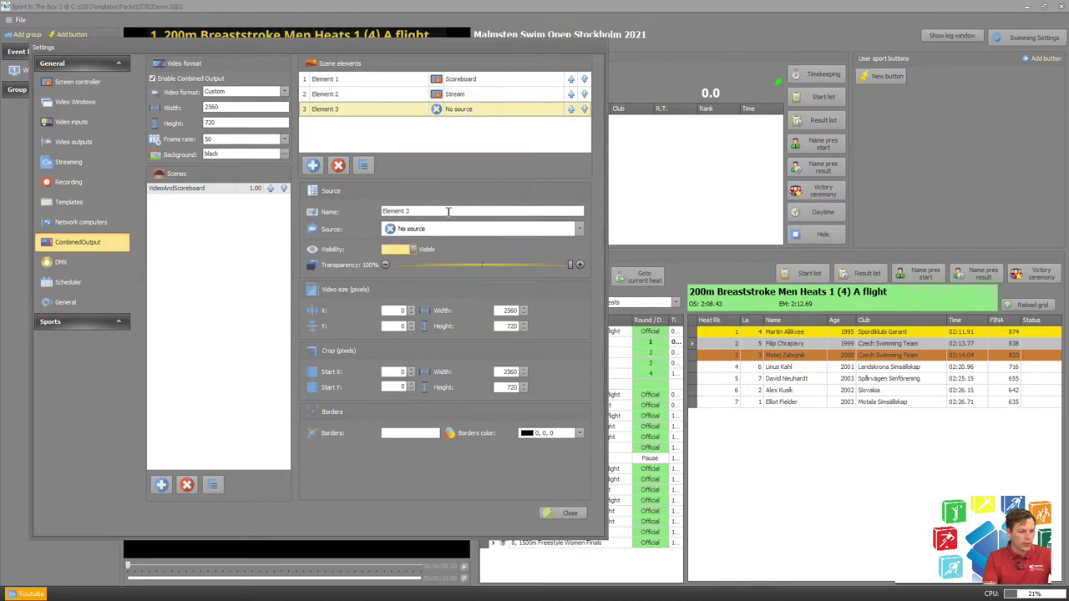
{"action": "left_click", "coordinate": [441, 231]}
{"action": "left_click", "coordinate": [439, 294]}
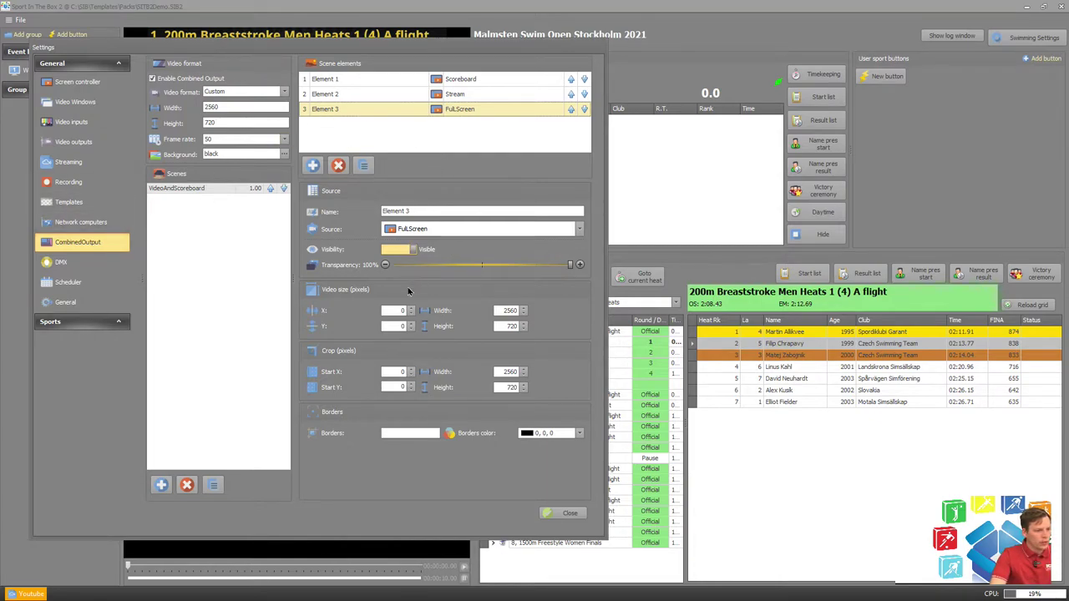
{"action": "left_click", "coordinate": [395, 252]}
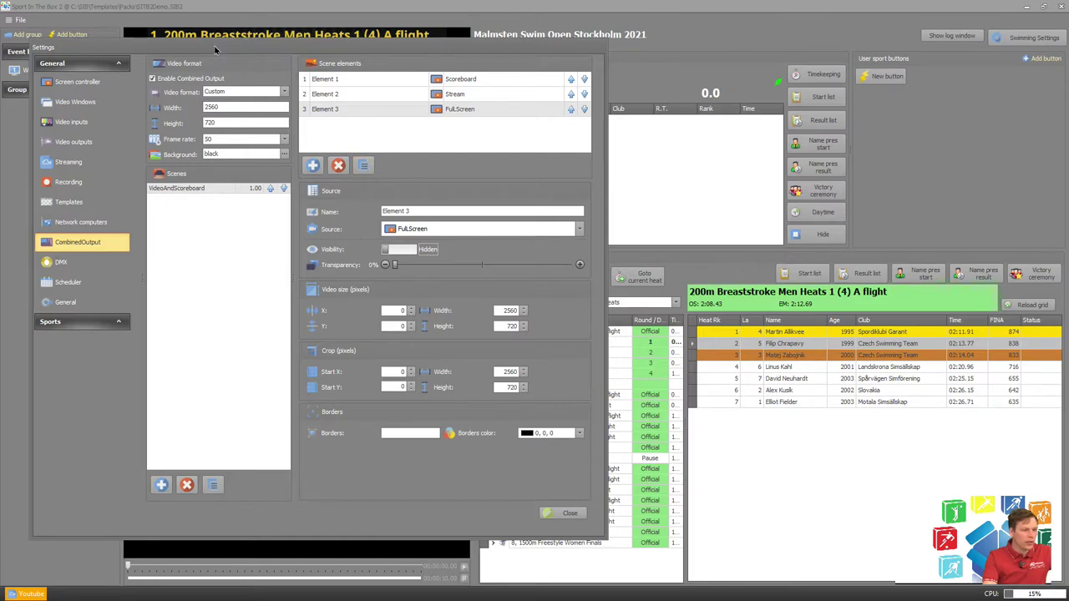
Step: Move Settings aside, switch the preview source to Combined output, and reopen the settings
{"action": "left_click_drag", "start_coordinate": [214, 50], "coordinate": [648, 46]}
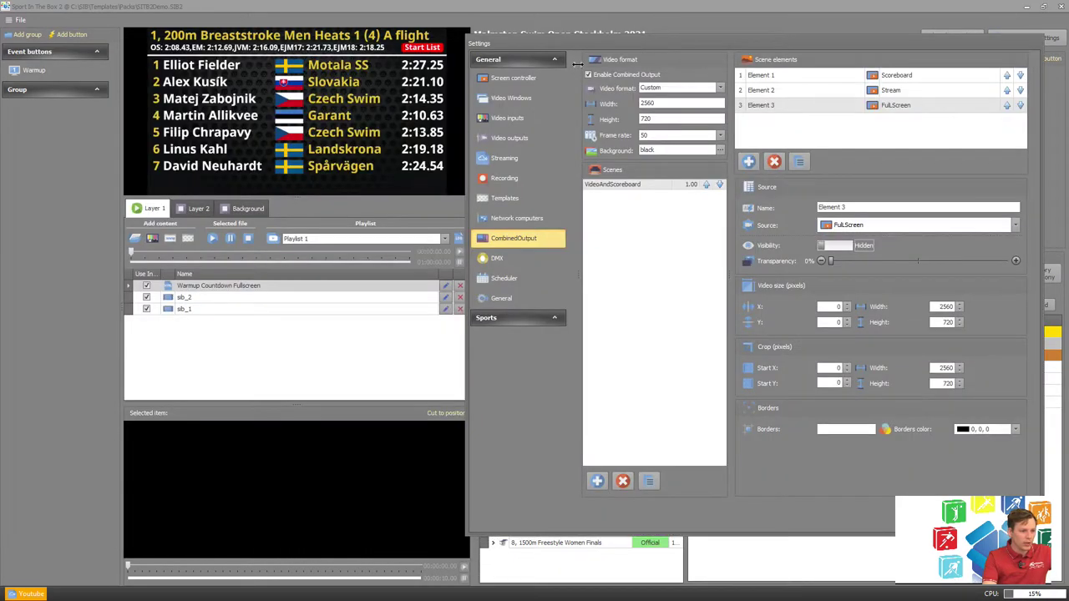
{"action": "right_click", "coordinate": [286, 94]}
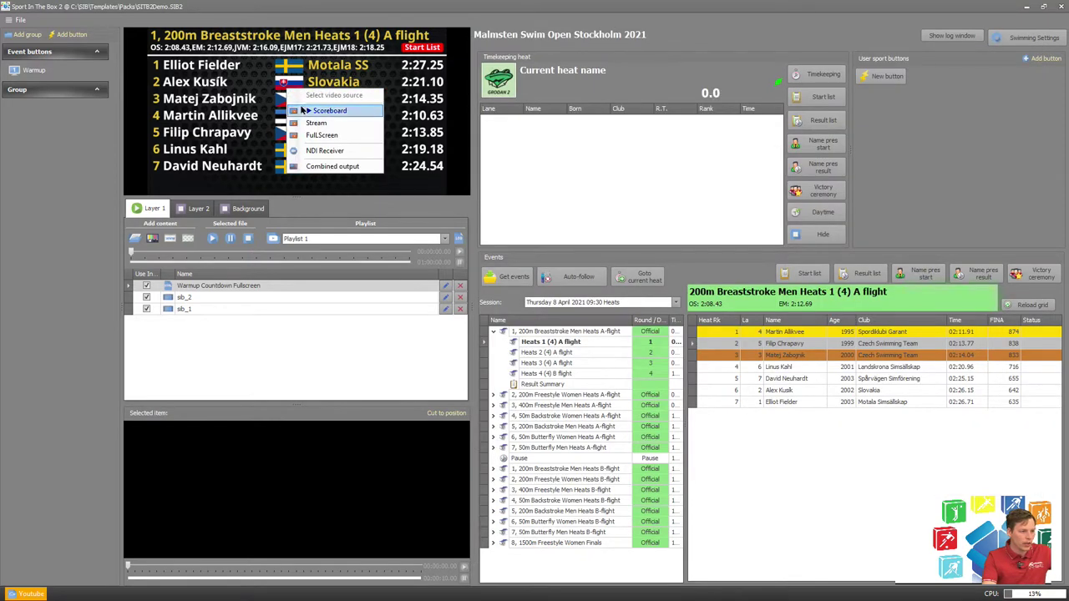
{"action": "left_click", "coordinate": [324, 167]}
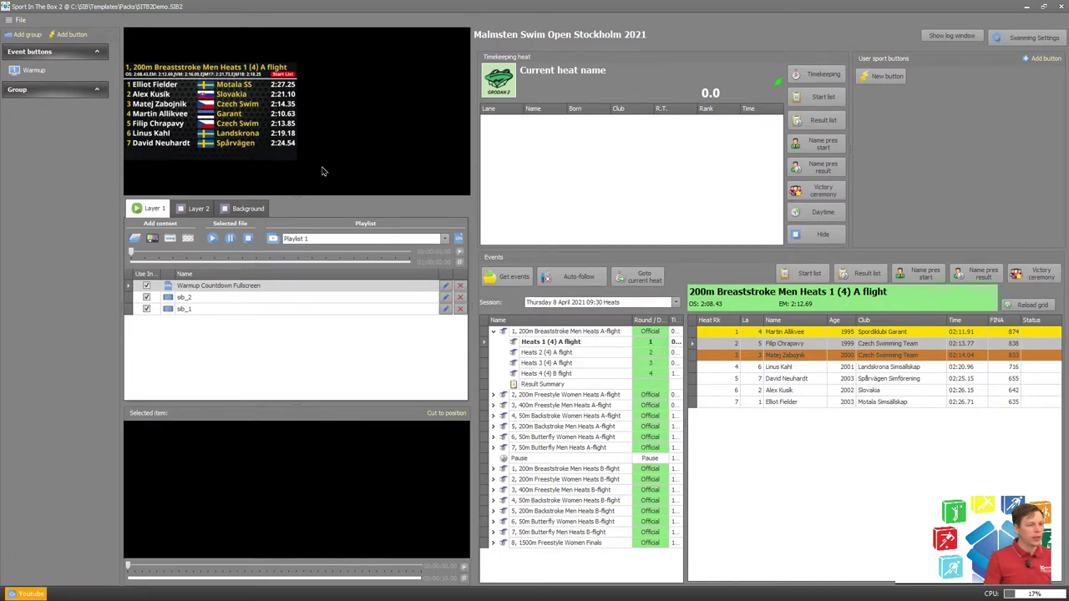
{"action": "double_click", "coordinate": [323, 171]}
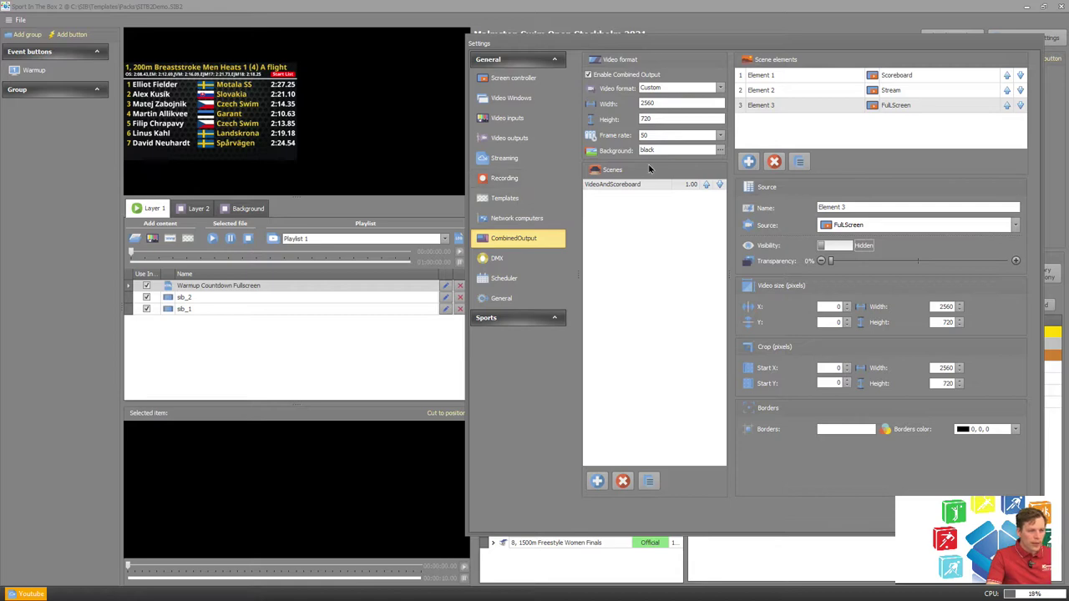
Step: Review the Scoreboard, Stream and FullScreen element settings
{"action": "left_click", "coordinate": [792, 77]}
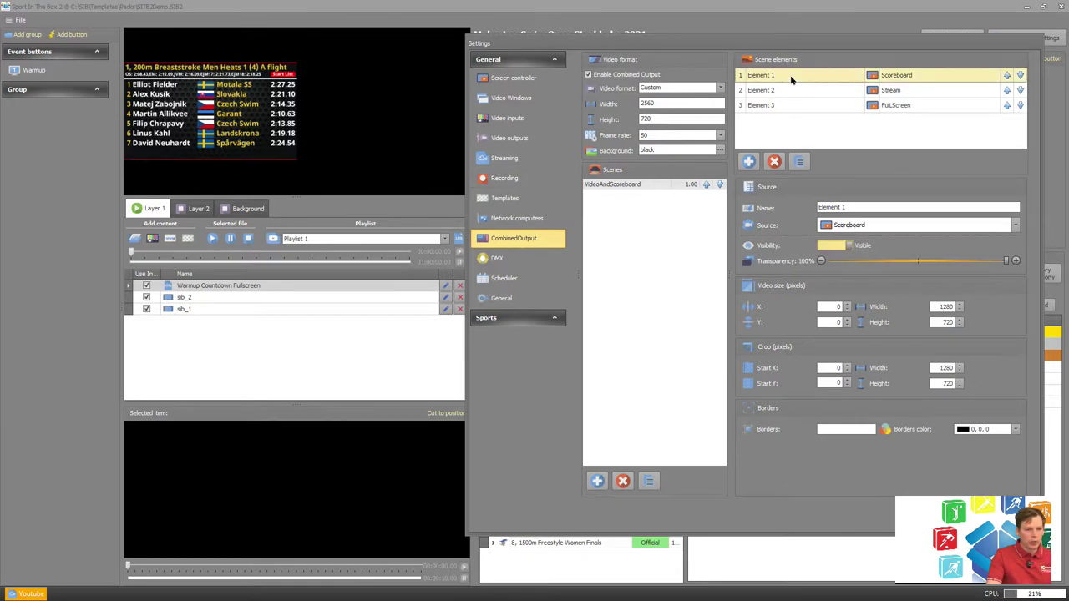
{"action": "left_click", "coordinate": [786, 93]}
{"action": "left_click", "coordinate": [774, 106]}
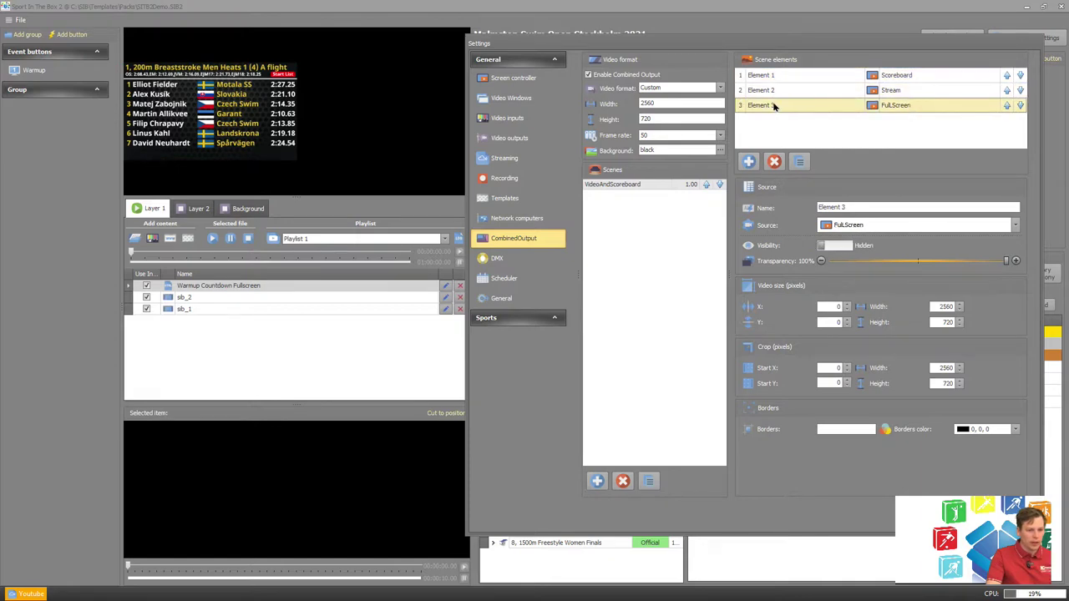
{"action": "left_click", "coordinate": [779, 79]}
{"action": "left_click", "coordinate": [779, 92]}
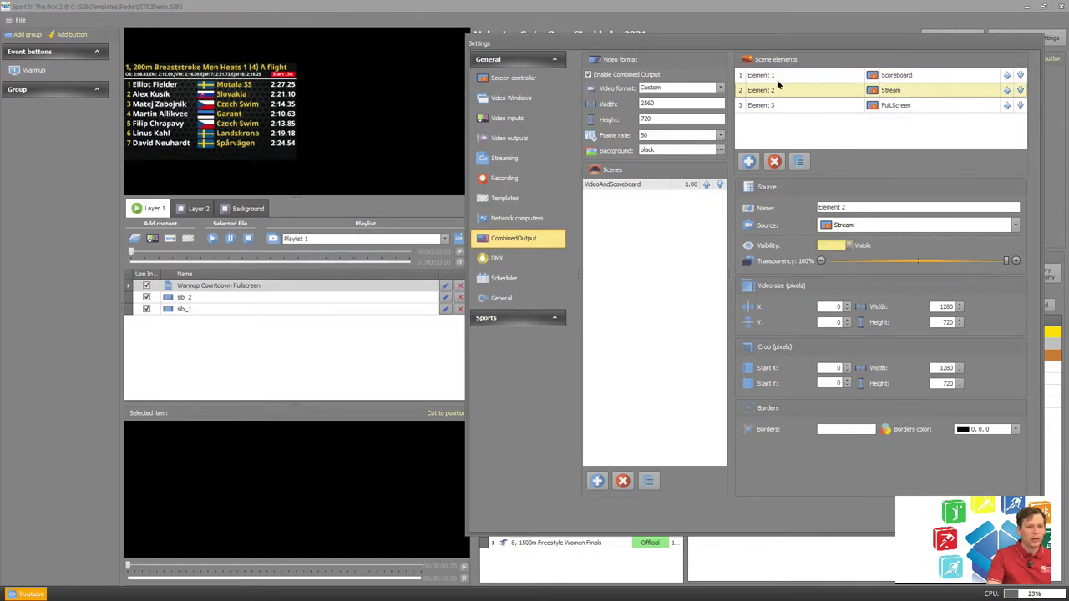
{"action": "left_click", "coordinate": [776, 77]}
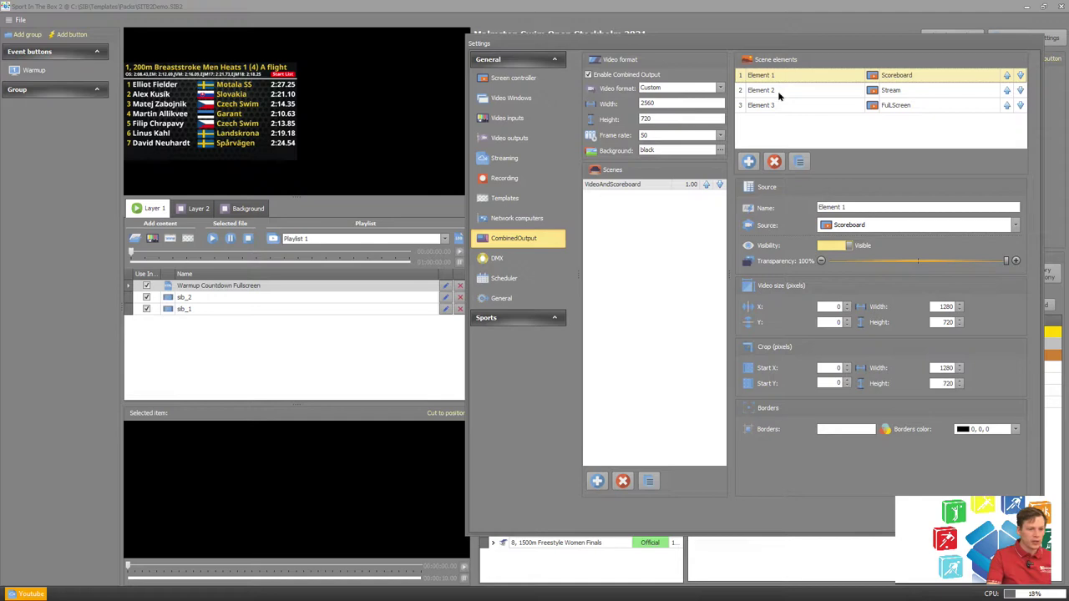
Step: Set the Stream element's X position to 1280, keeping it below the scoreboard
{"action": "left_click", "coordinate": [777, 92]}
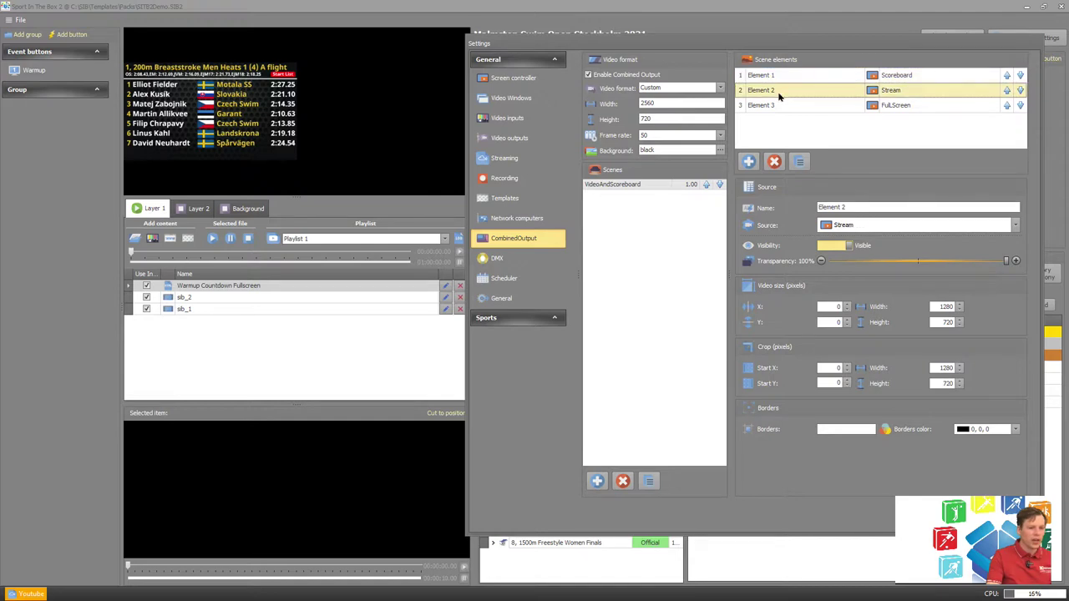
{"action": "left_click", "coordinate": [1007, 90]}
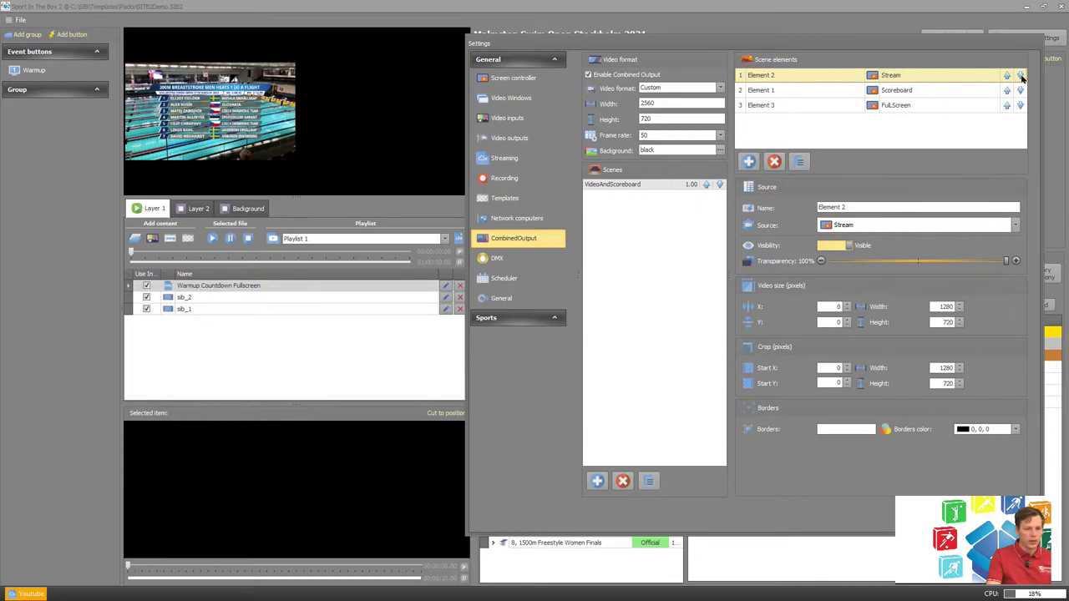
{"action": "left_click", "coordinate": [1020, 75]}
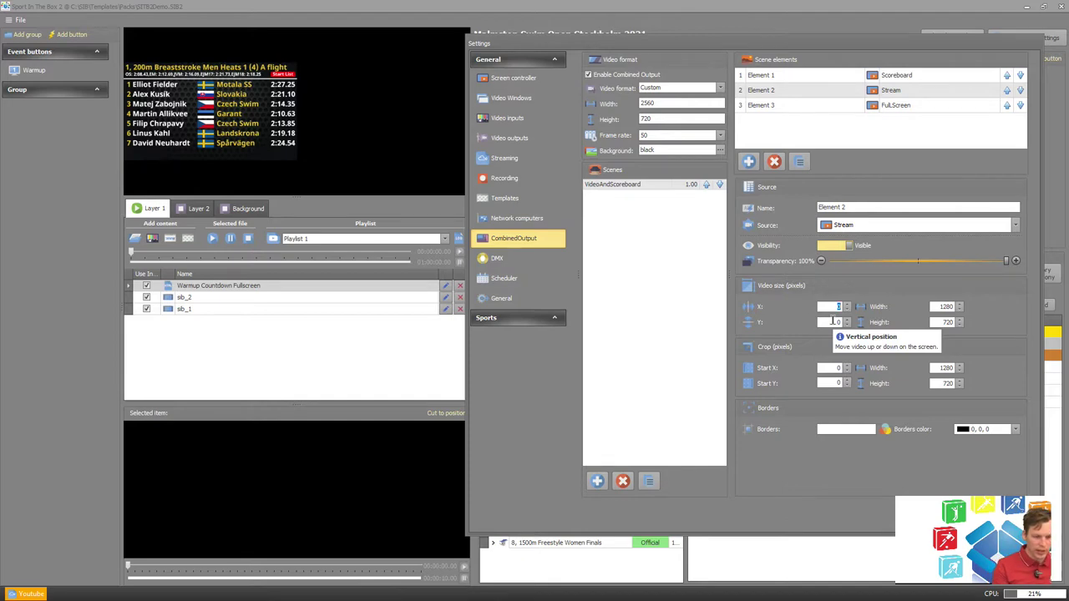
{"action": "type", "text": "1,28"}
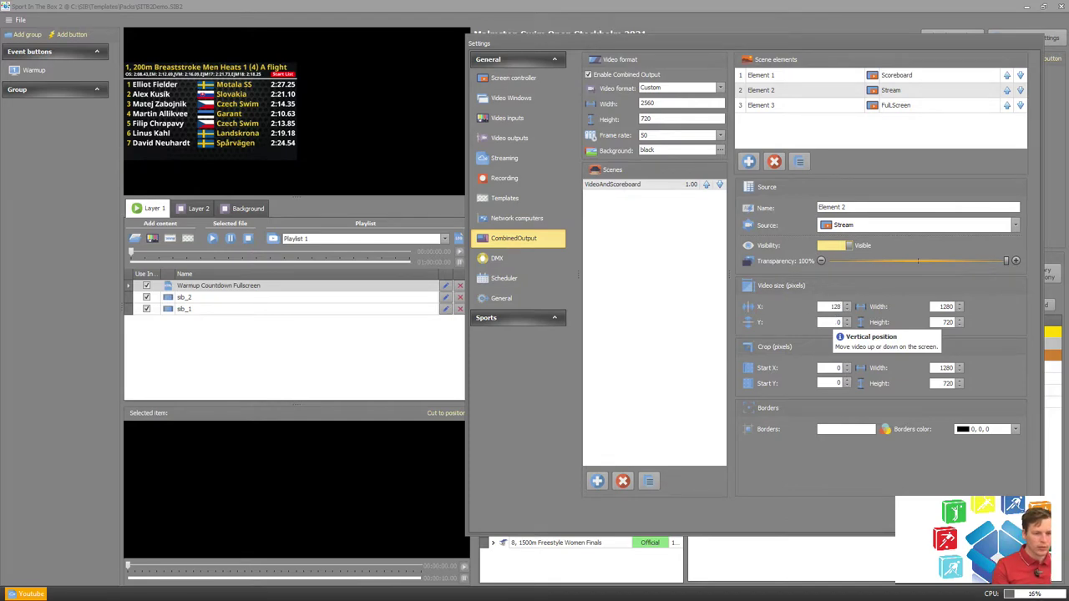
{"action": "type", "text": "0"}
{"action": "key", "text": "Return"}
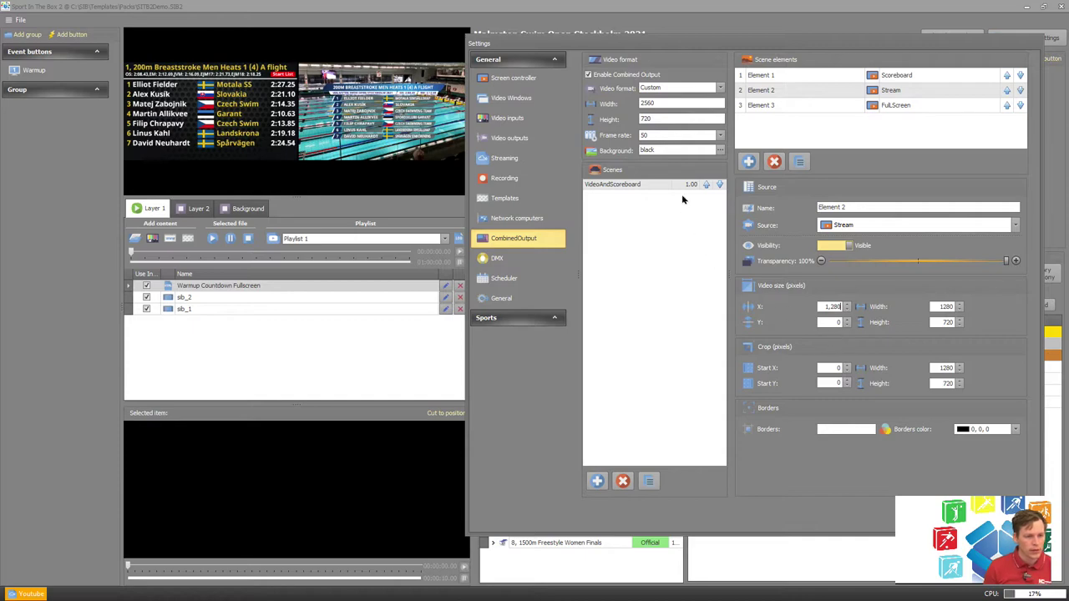
Step: Duplicate the VideoAndScoreboard scene and start renaming the copy to VideoStreach
{"action": "left_click", "coordinate": [819, 124]}
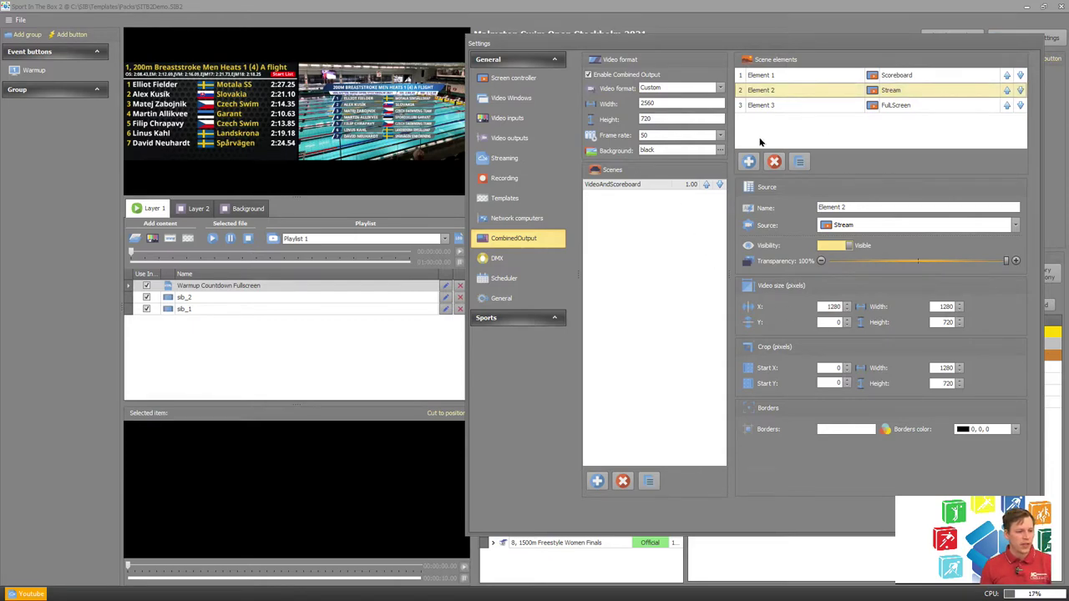
{"action": "left_click", "coordinate": [636, 186]}
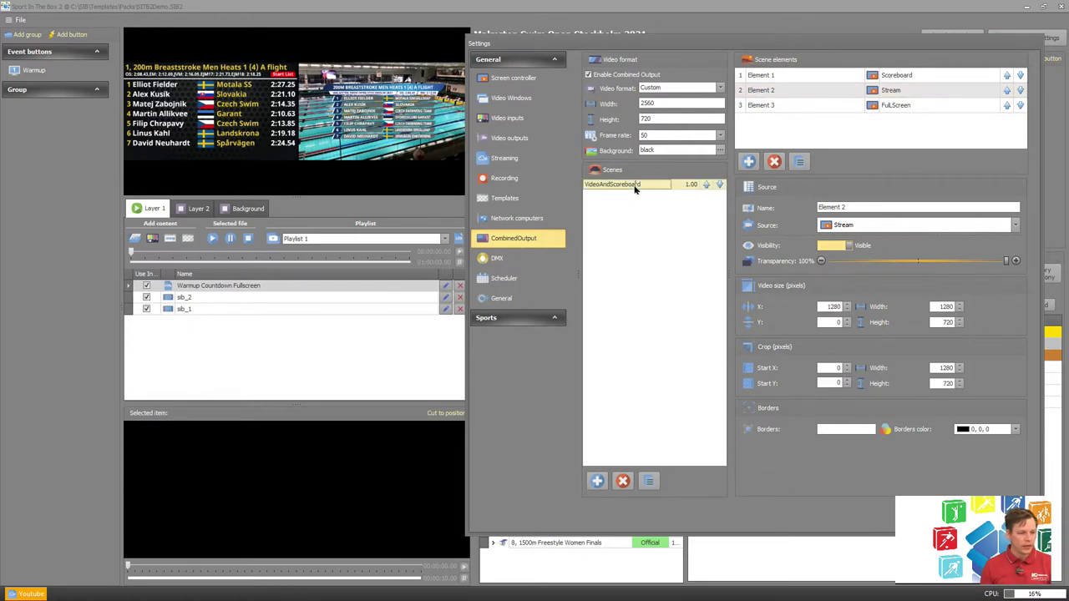
{"action": "left_click", "coordinate": [649, 482]}
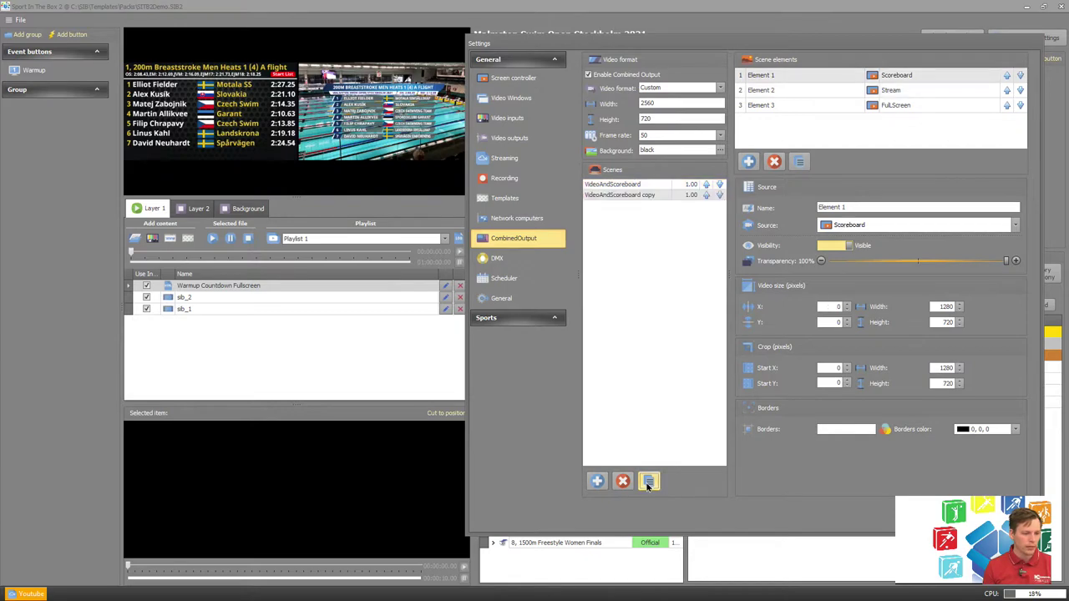
{"action": "double_click", "coordinate": [664, 194]}
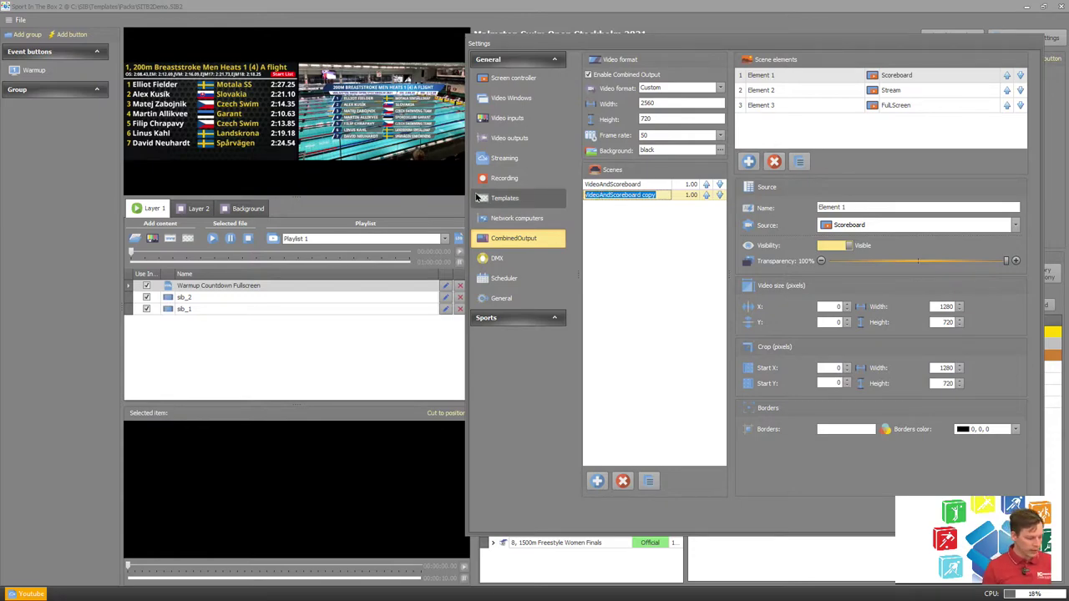
{"action": "type", "text": "V"}
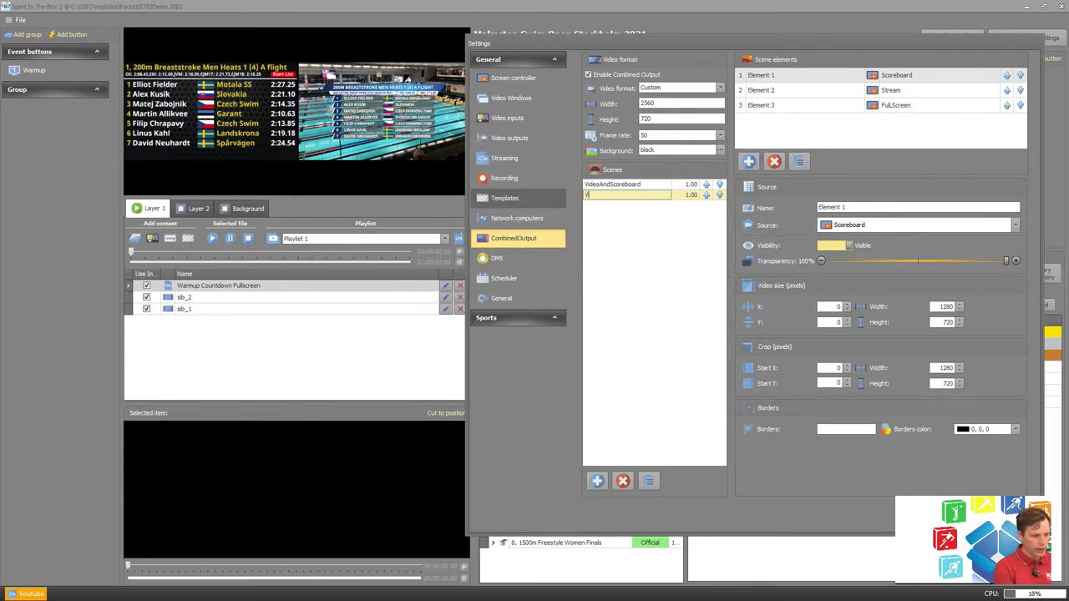
{"action": "type", "text": "ideoStream"}
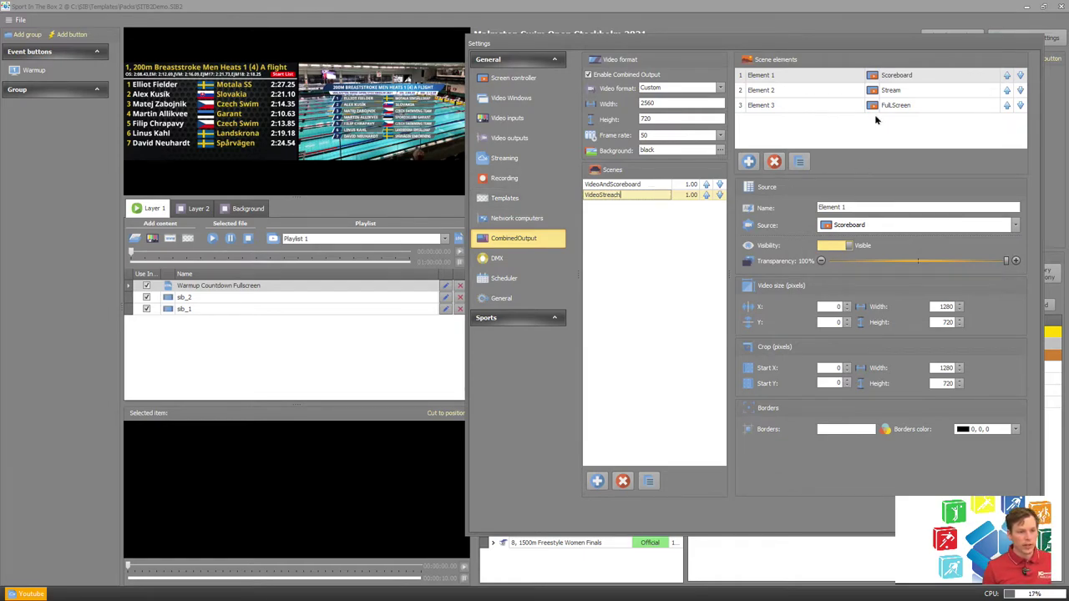
Step: Hide the Scoreboard element and set the Stream element to X 0, width 2560
{"action": "left_click", "coordinate": [770, 76]}
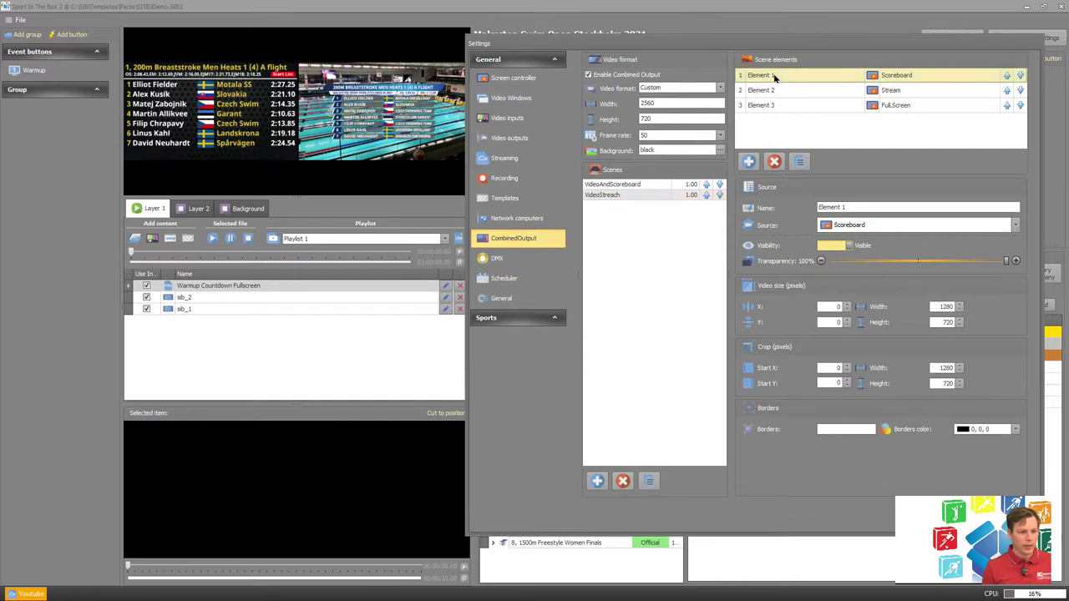
{"action": "left_click", "coordinate": [833, 247]}
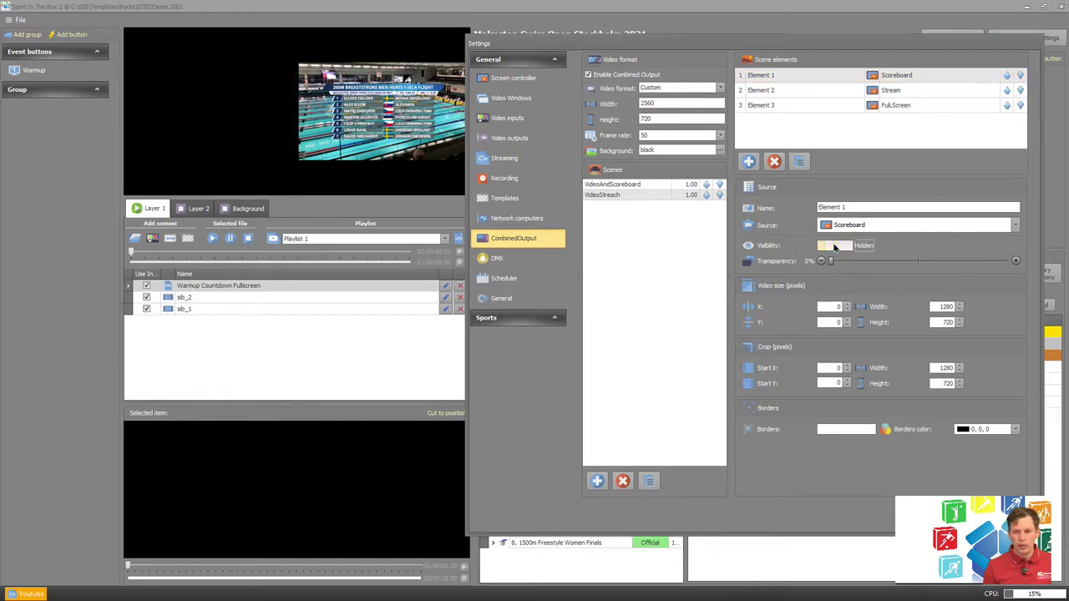
{"action": "left_click", "coordinate": [825, 92]}
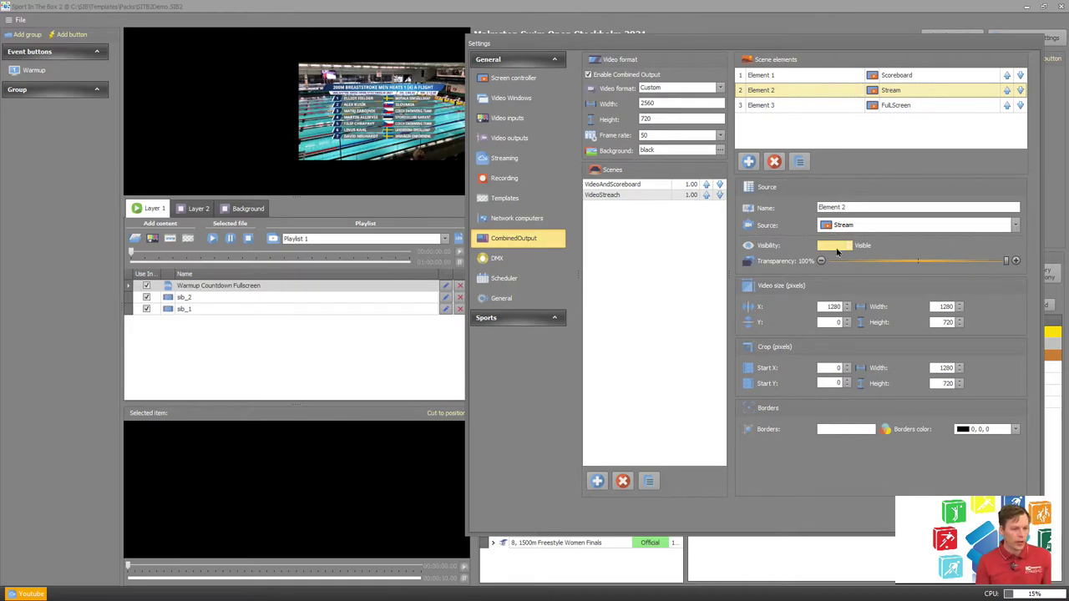
{"action": "double_click", "coordinate": [832, 306]}
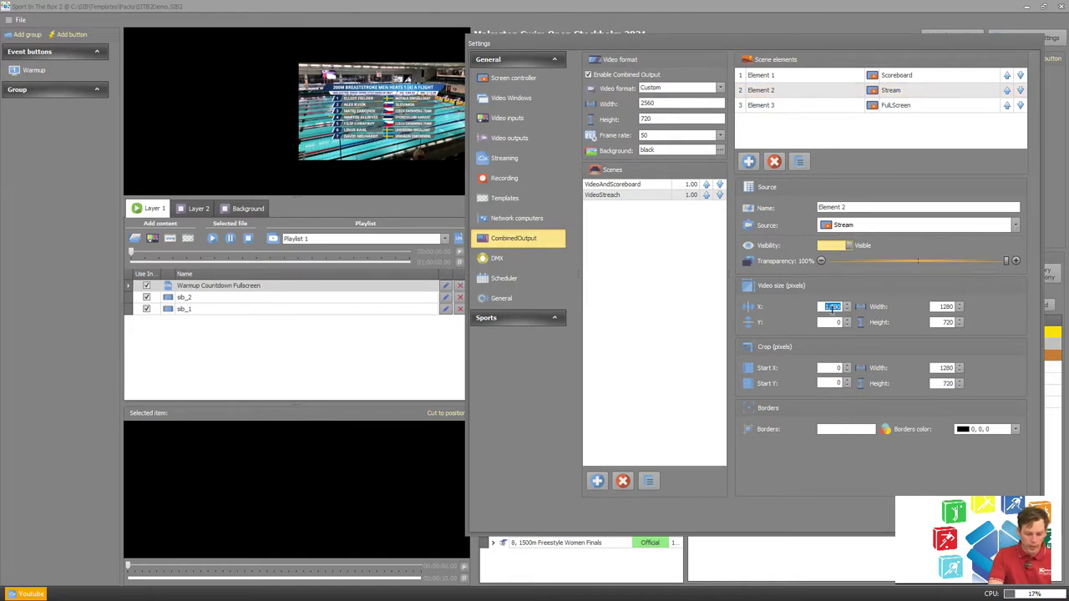
{"action": "type", "text": "0"}
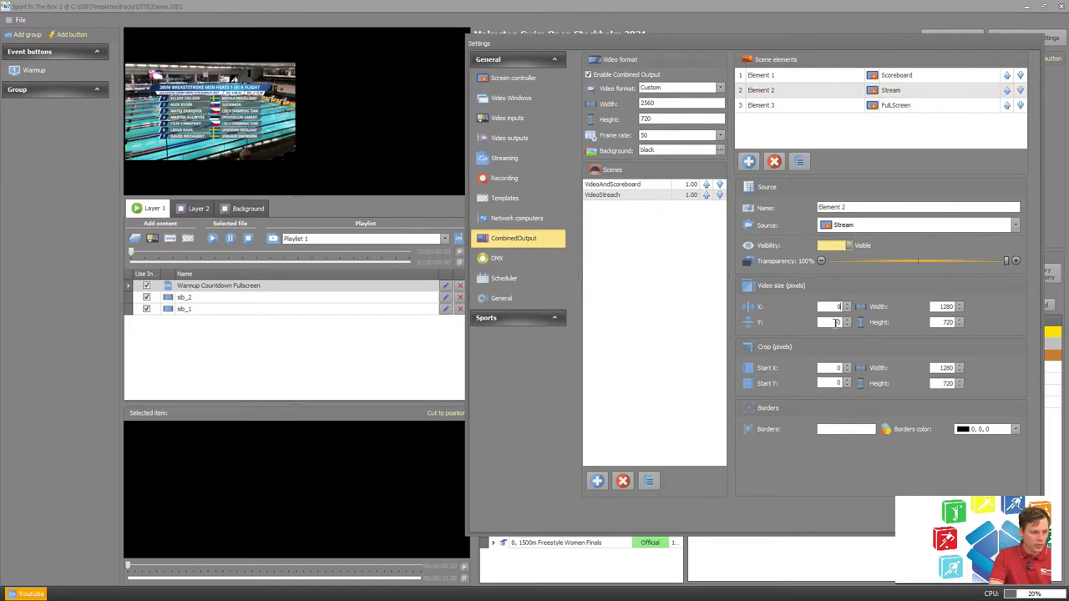
{"action": "double_click", "coordinate": [935, 305]}
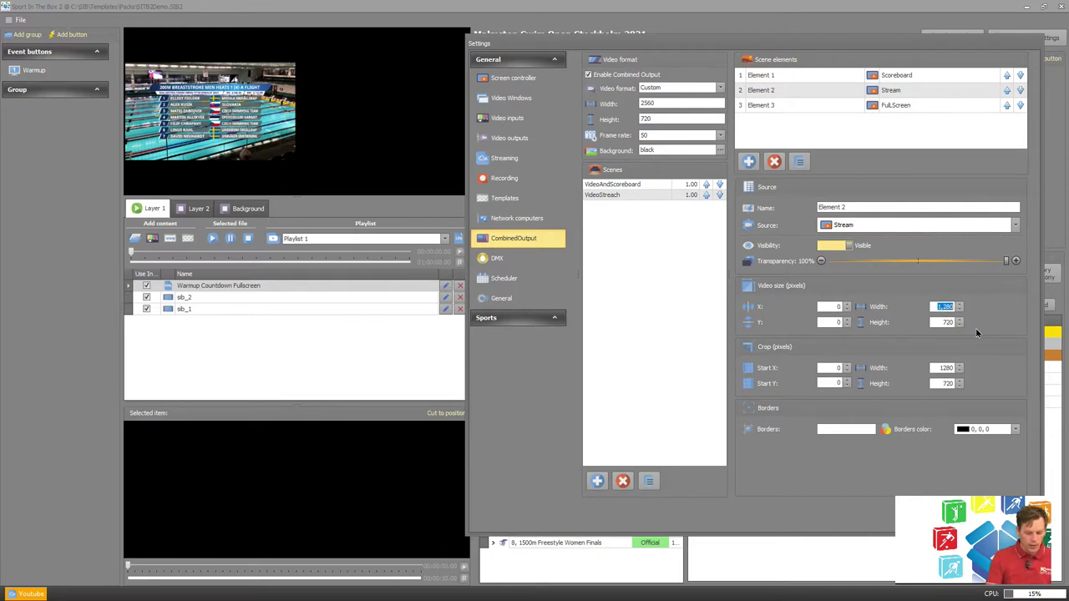
{"action": "type", "text": "2560"}
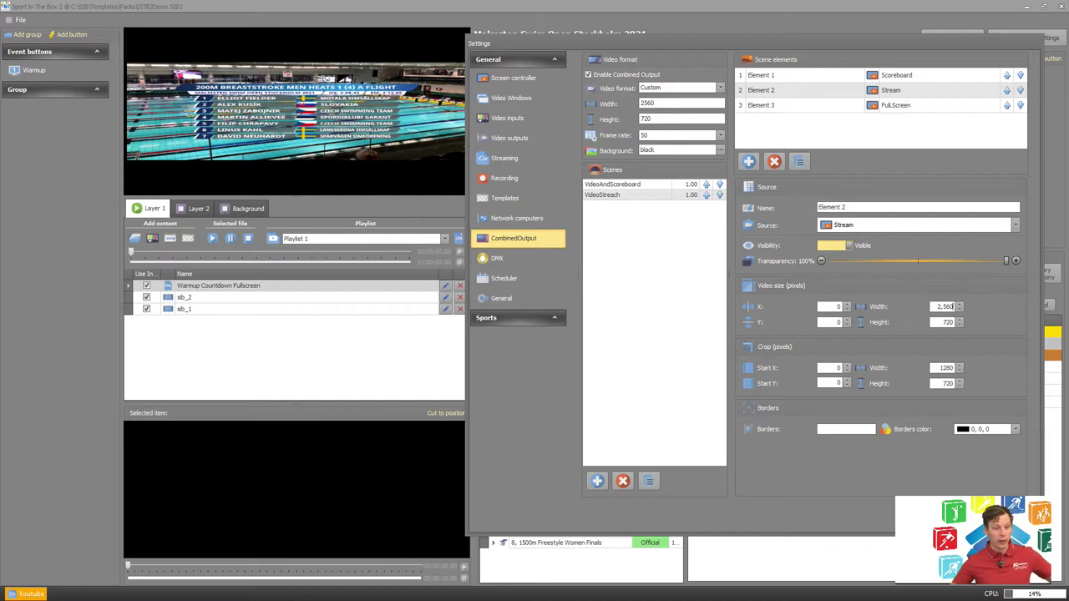
Step: Add a scene named FullScree, then delete it
{"action": "left_click", "coordinate": [596, 481]}
{"action": "double_click", "coordinate": [646, 205]}
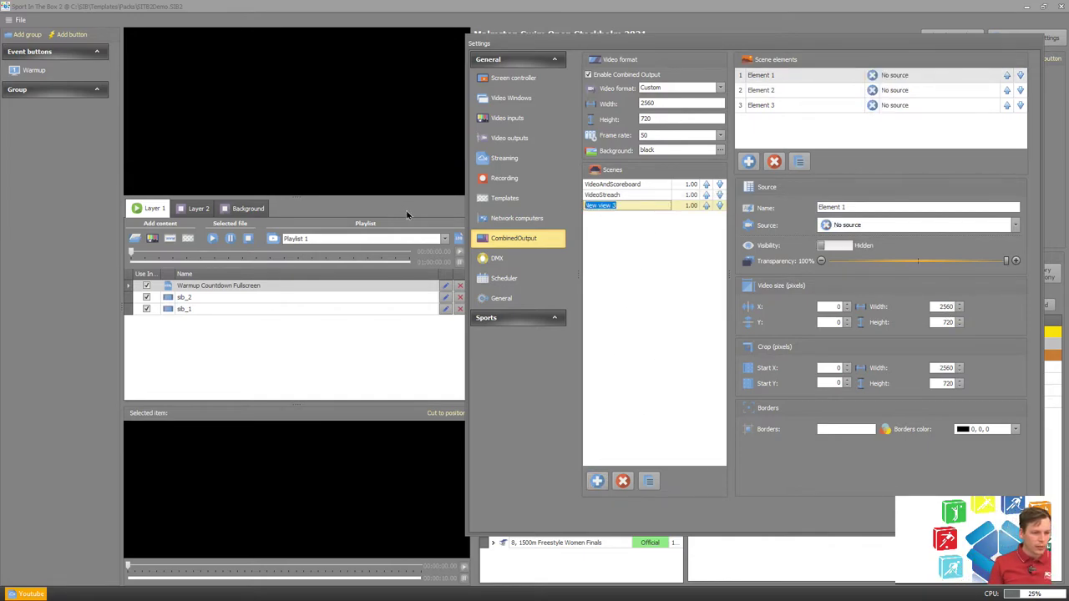
{"action": "type", "text": "Fu"}
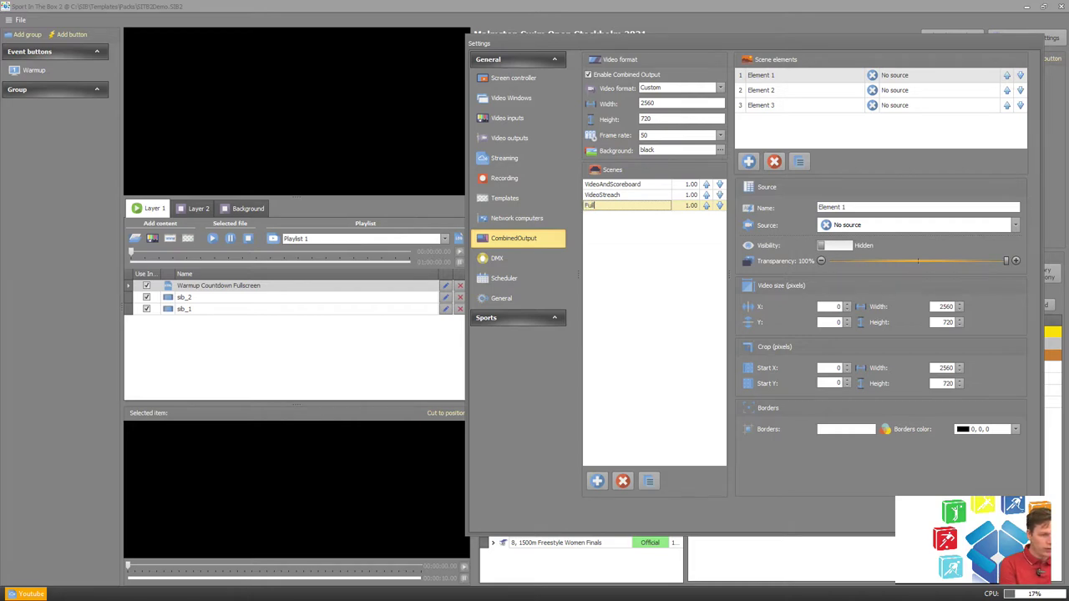
{"action": "type", "text": "llScree"}
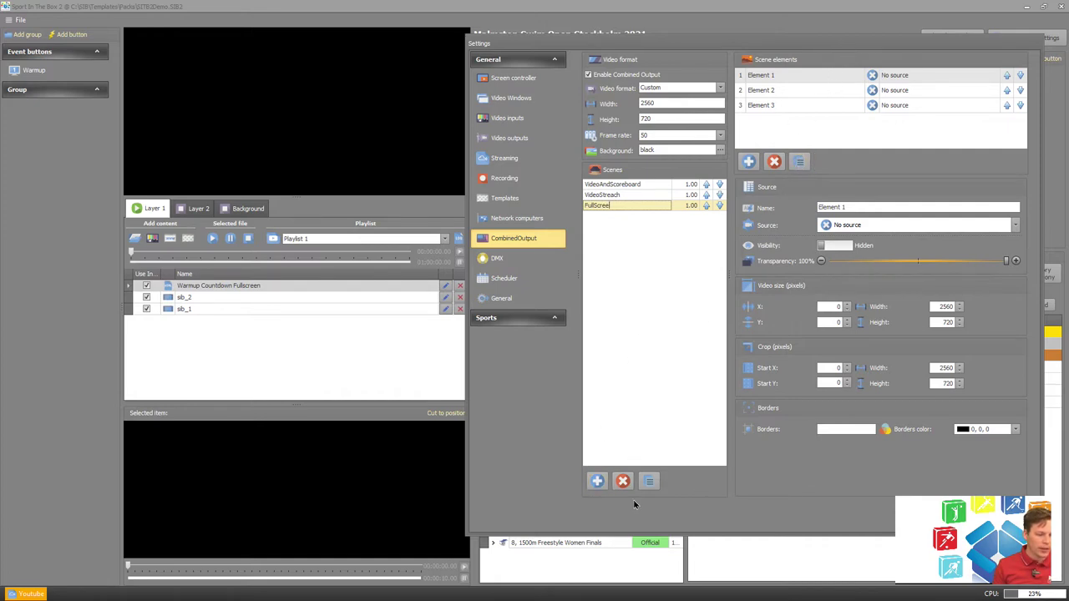
{"action": "left_click", "coordinate": [622, 481]}
{"action": "left_click", "coordinate": [728, 312]}
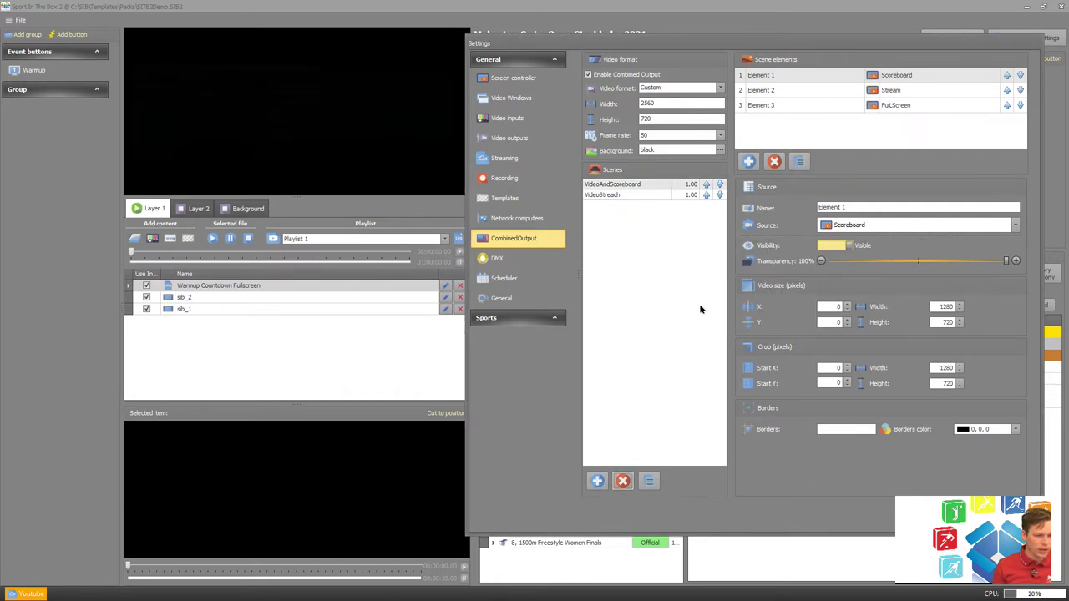
Step: Duplicate the VideoStreach scene and rename the copy FullScreen
{"action": "left_click", "coordinate": [610, 194]}
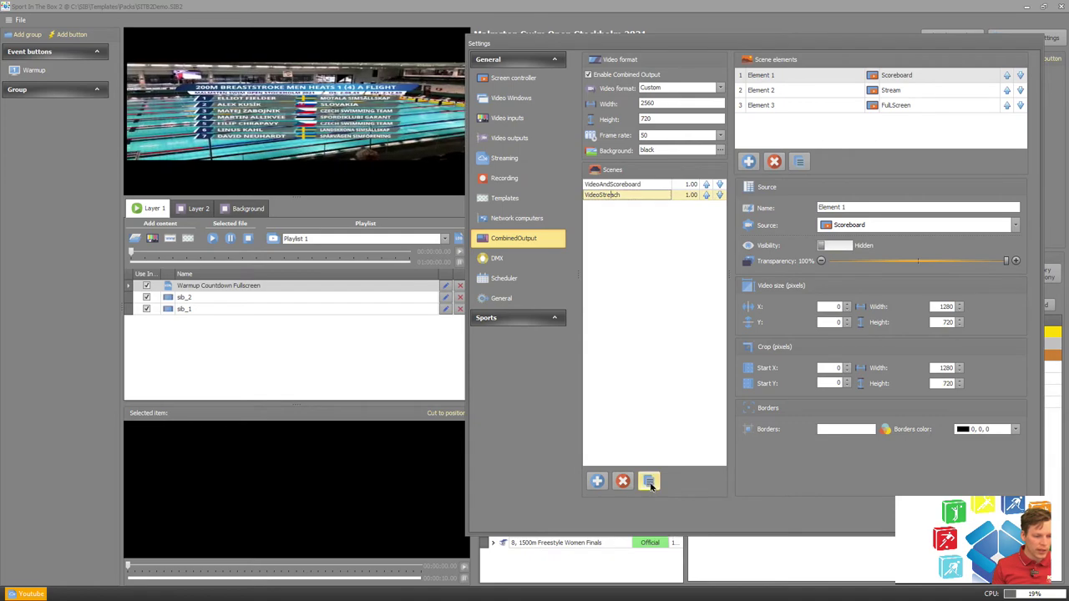
{"action": "left_click", "coordinate": [650, 482]}
{"action": "double_click", "coordinate": [629, 206]}
{"action": "key", "text": "ctrl+a"}
{"action": "type", "text": "FullScreen"}
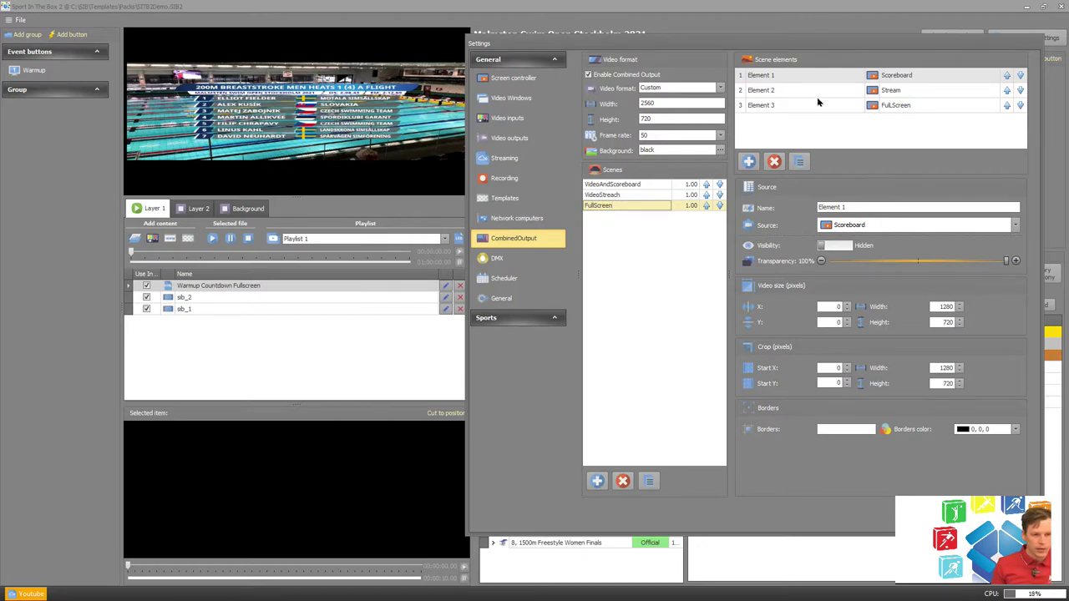
Step: Hide the Stream element and make the FullScreen element visible
{"action": "left_click", "coordinate": [806, 77]}
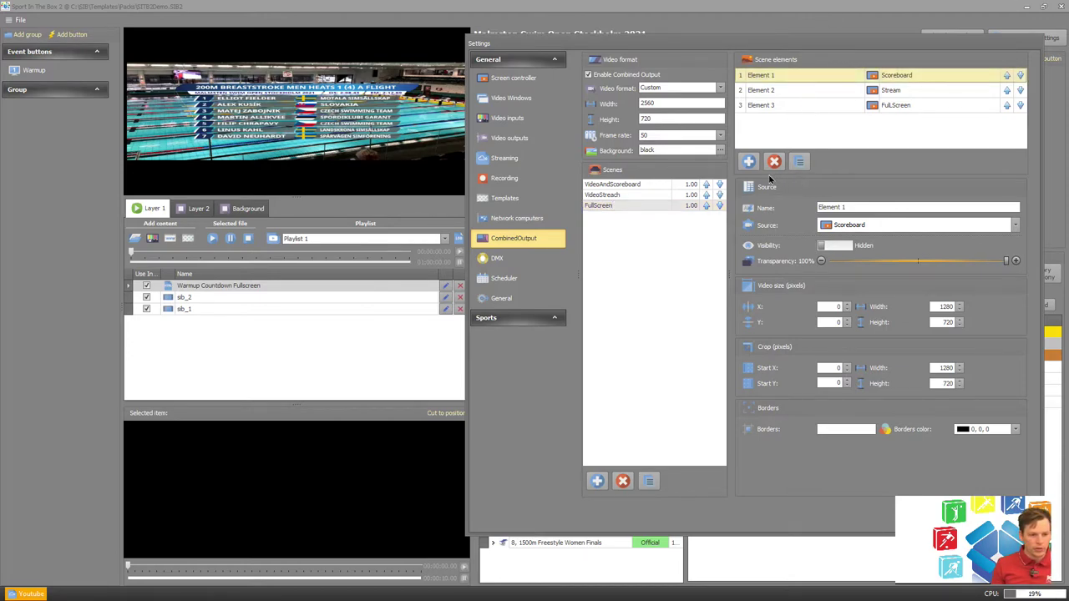
{"action": "left_click", "coordinate": [821, 92]}
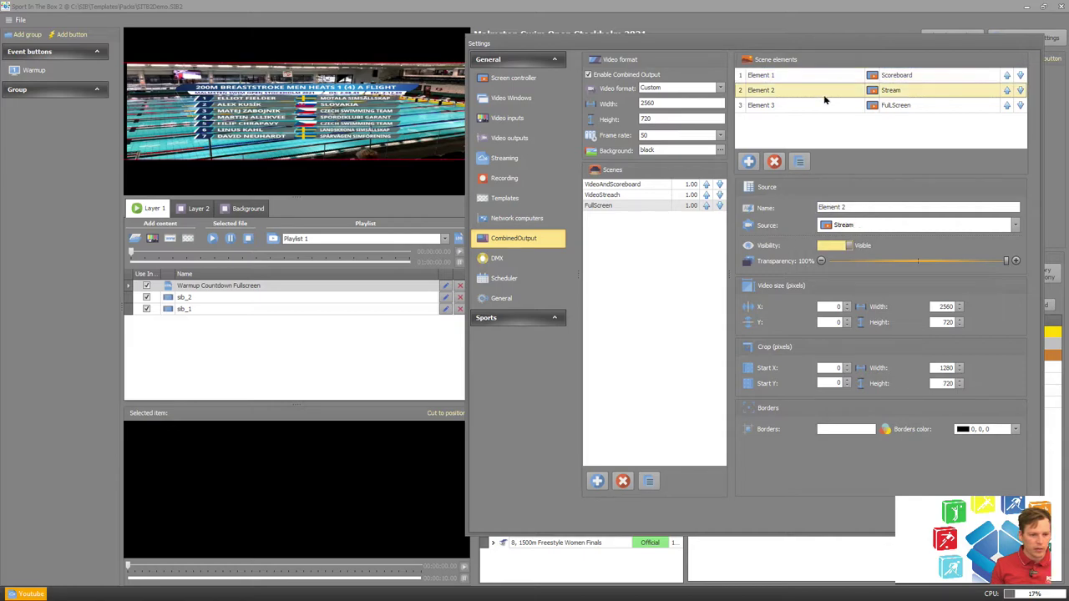
{"action": "left_click", "coordinate": [840, 246]}
{"action": "left_click", "coordinate": [810, 107]}
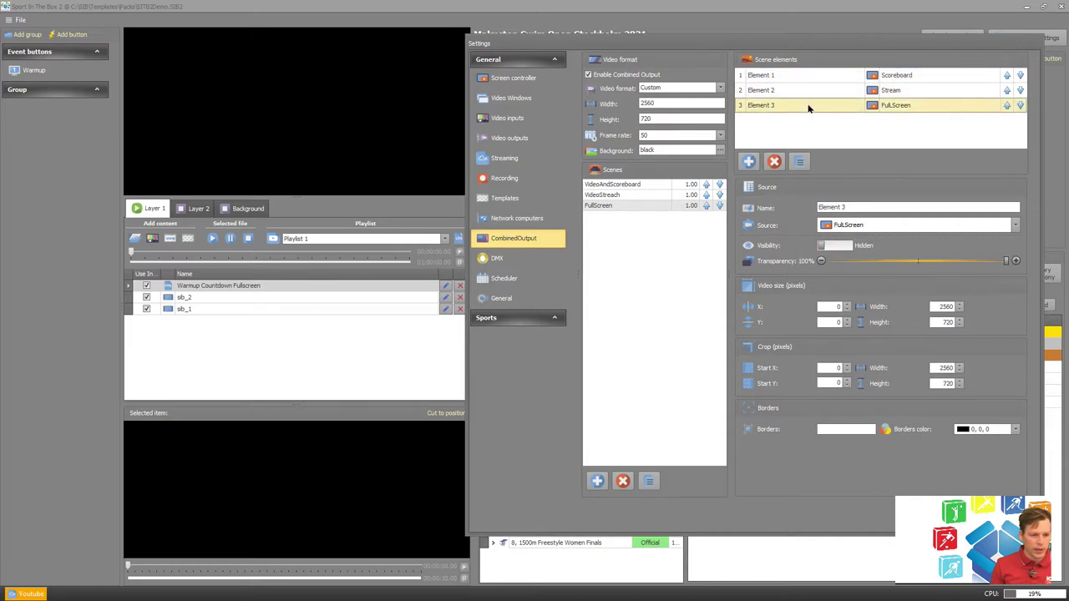
{"action": "left_click", "coordinate": [841, 249]}
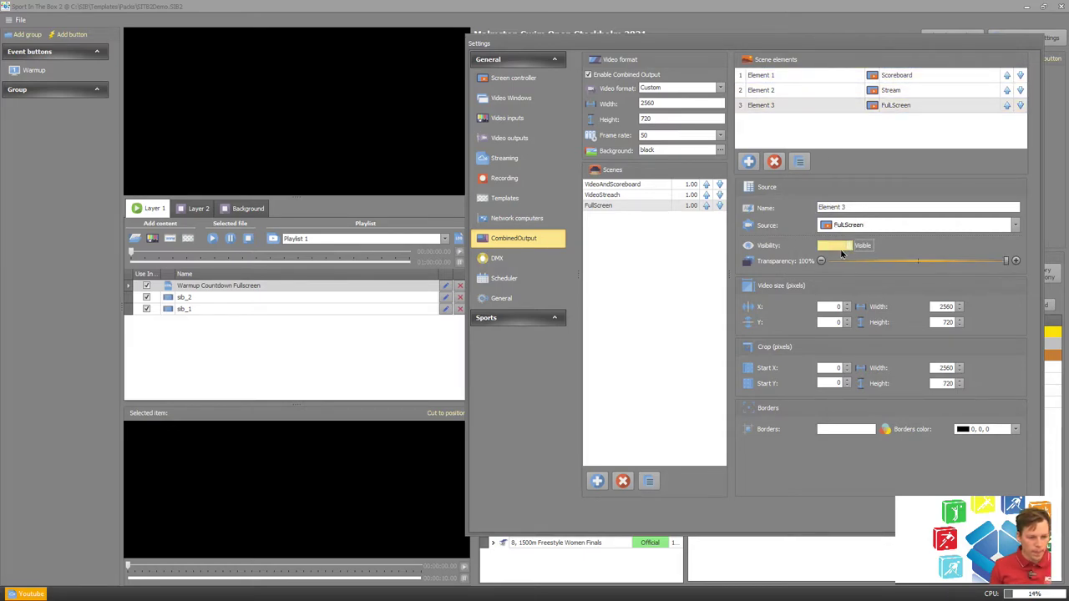
{"action": "double_click", "coordinate": [951, 307]}
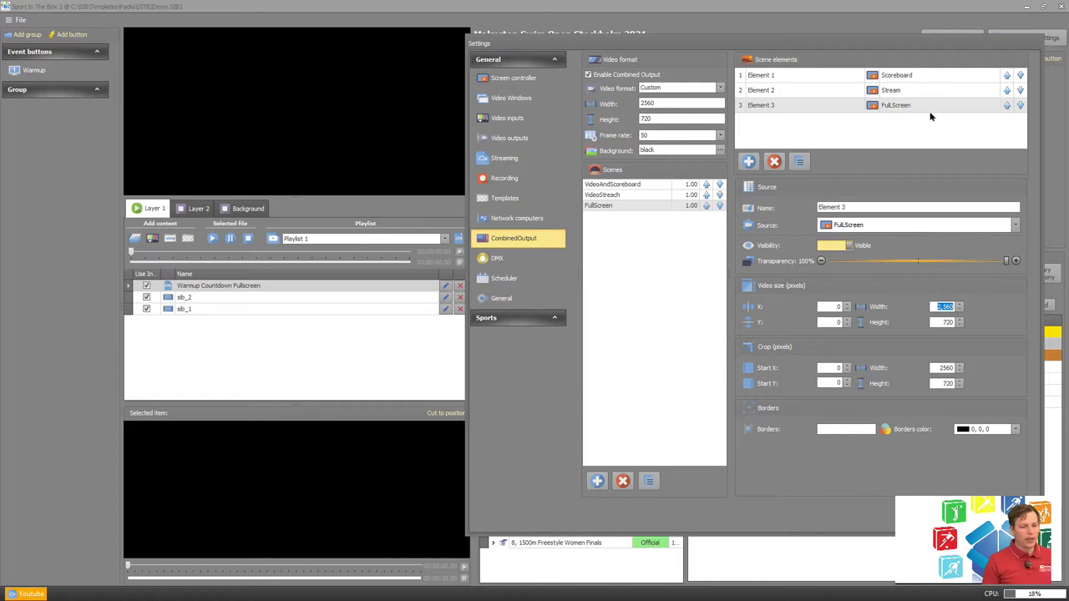
Step: Try a red border of -20, then set the border back to 0
{"action": "left_click", "coordinate": [853, 430]}
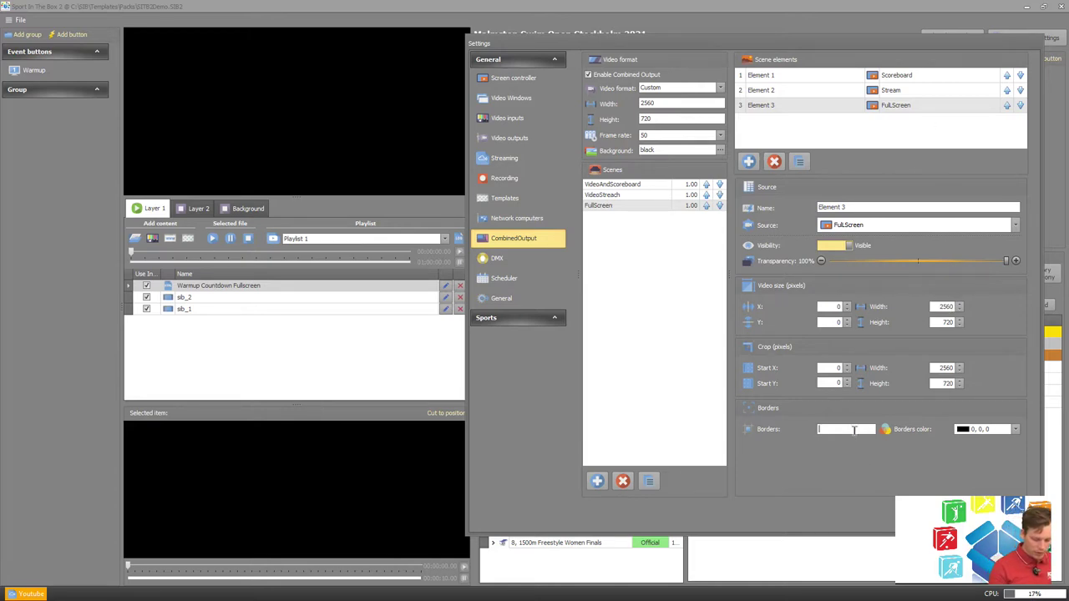
{"action": "type", "text": "-20"}
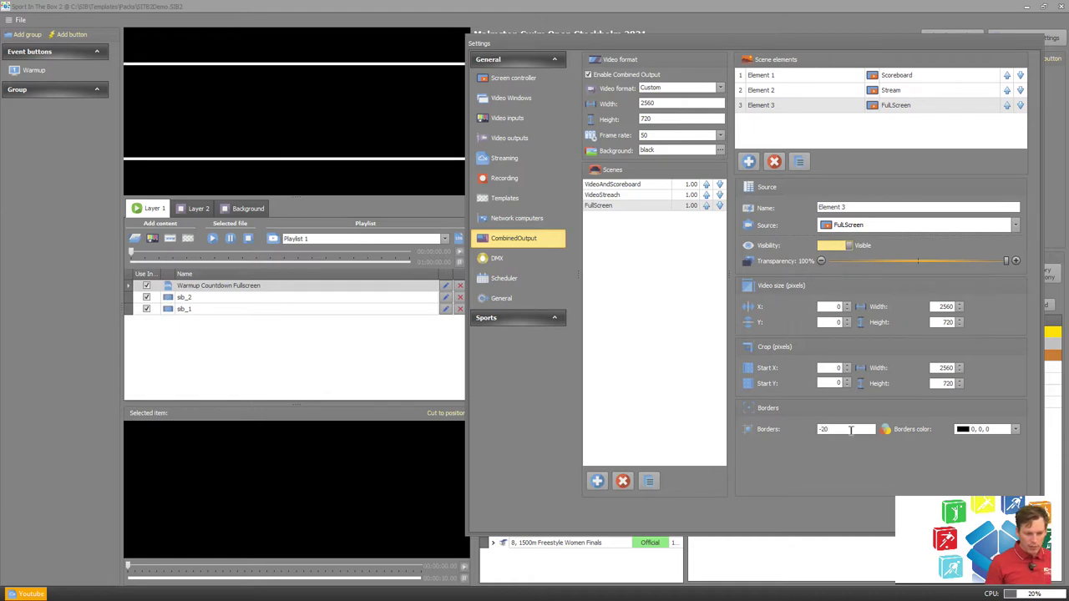
{"action": "left_click", "coordinate": [988, 430]}
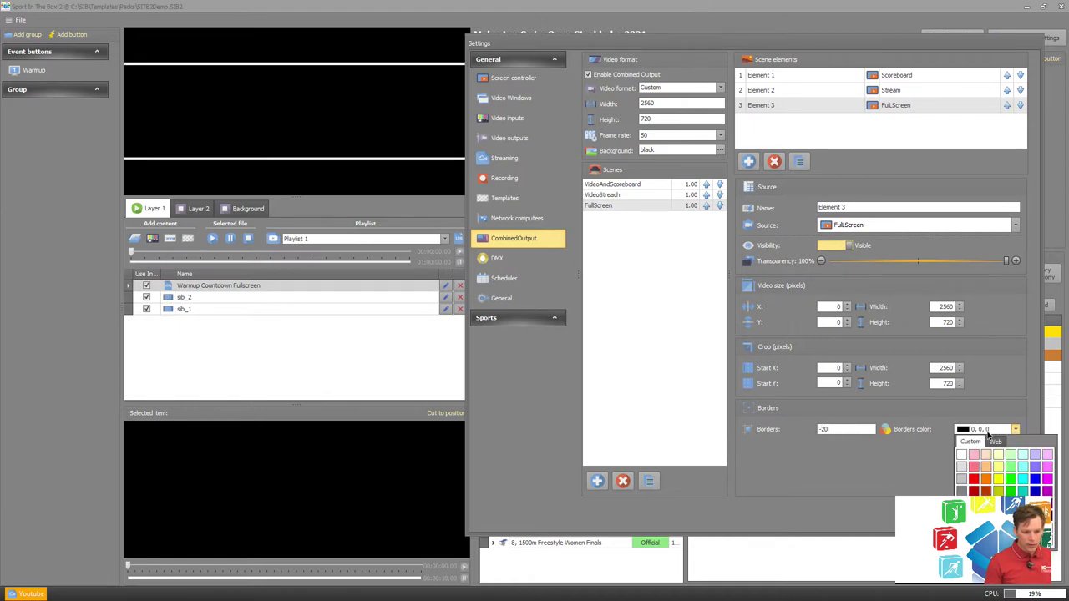
{"action": "left_click", "coordinate": [974, 480]}
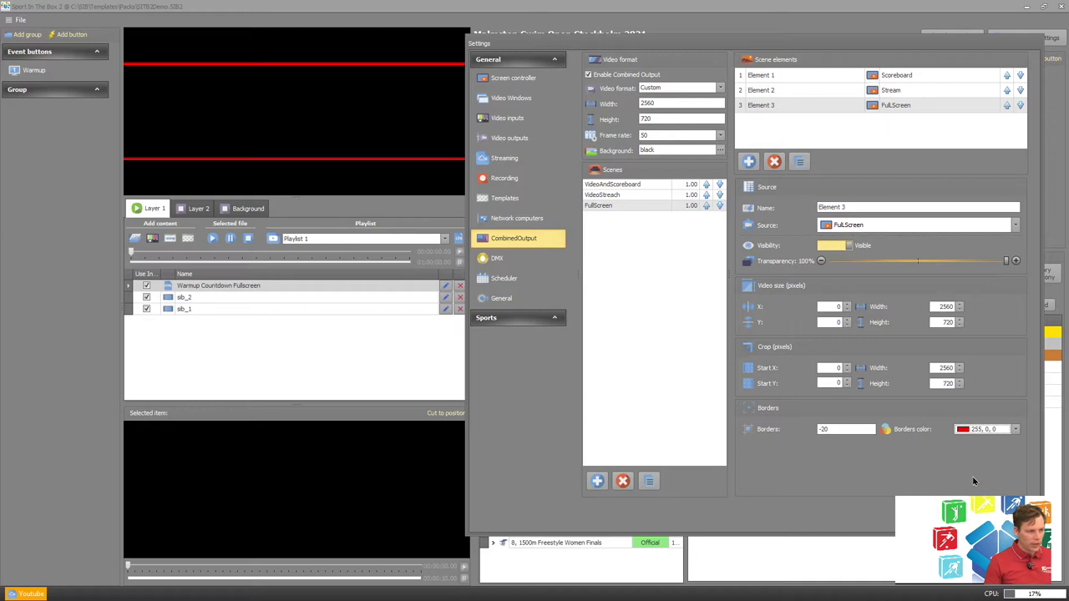
{"action": "left_click_drag", "start_coordinate": [723, 44], "coordinate": [743, 44]}
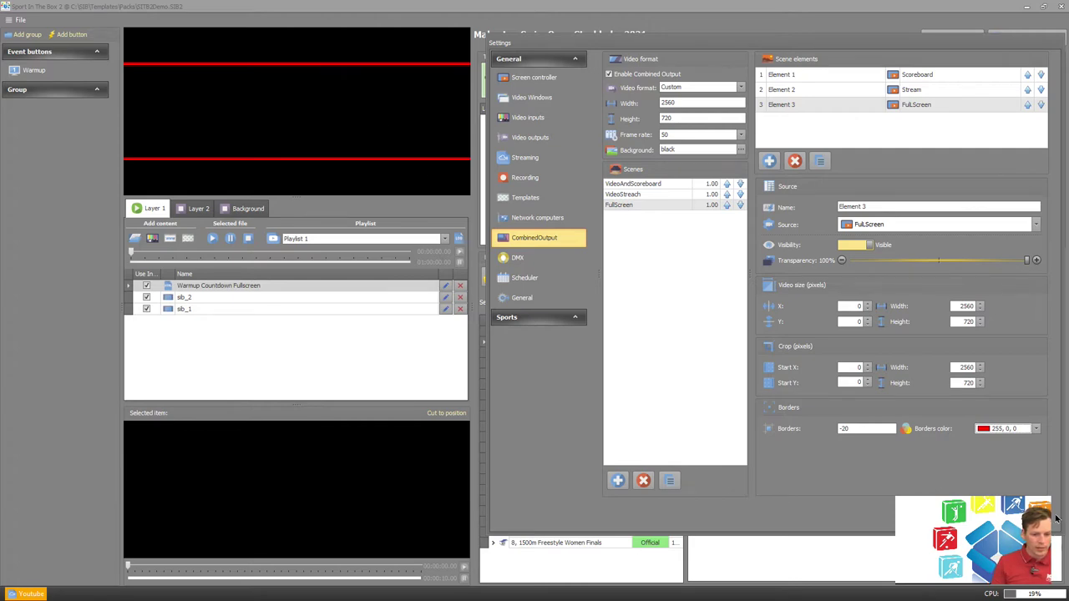
{"action": "left_click_drag", "start_coordinate": [890, 429], "coordinate": [653, 430]}
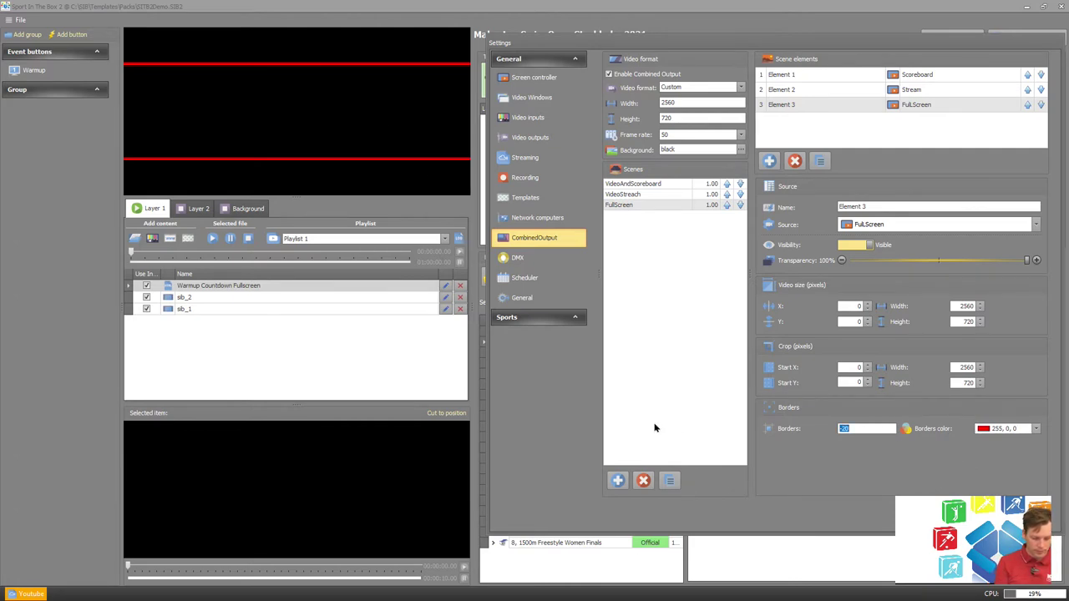
{"action": "type", "text": "0"}
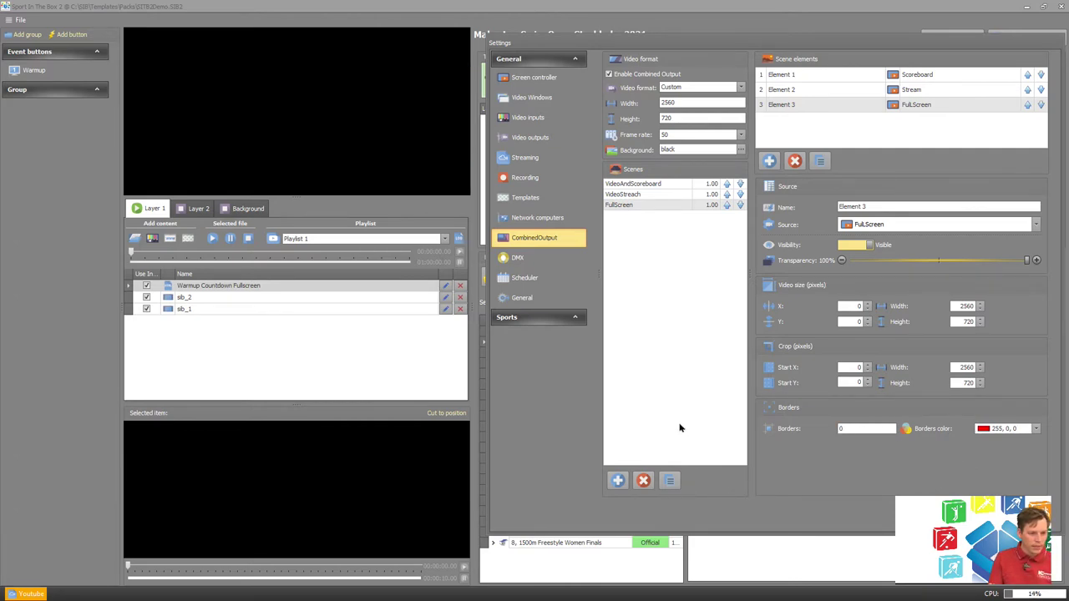
Step: Preview the VideoAndScoreboard scene, then VideoStreach, then return to VideoAndScoreboard
{"action": "left_click", "coordinate": [650, 184]}
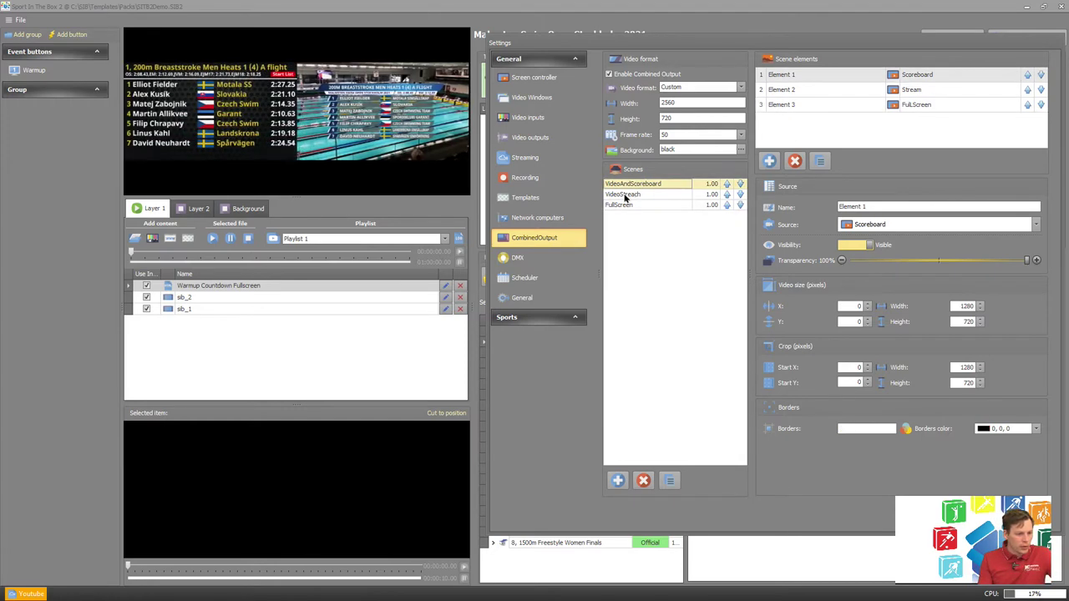
{"action": "left_click", "coordinate": [624, 194]}
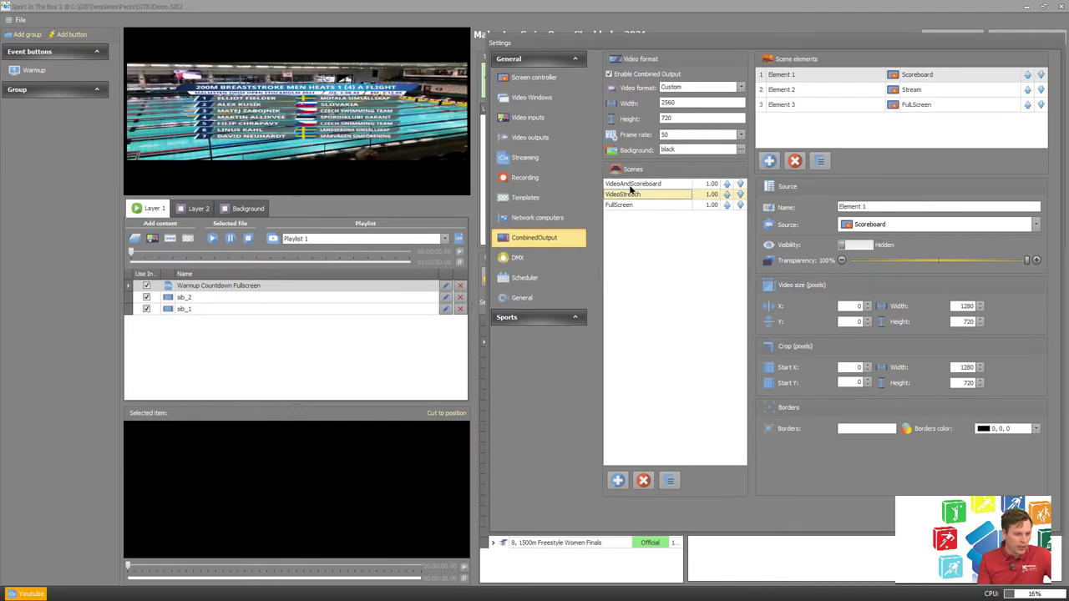
{"action": "left_click", "coordinate": [632, 183]}
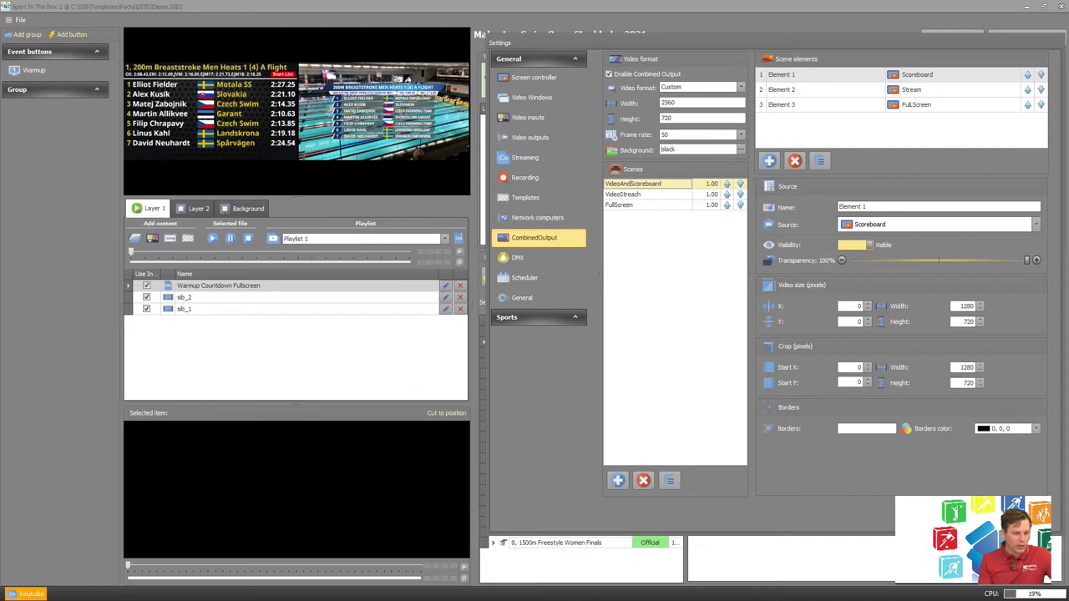
Step: Close the settings window and add three new event buttons
{"action": "key", "text": "Escape"}
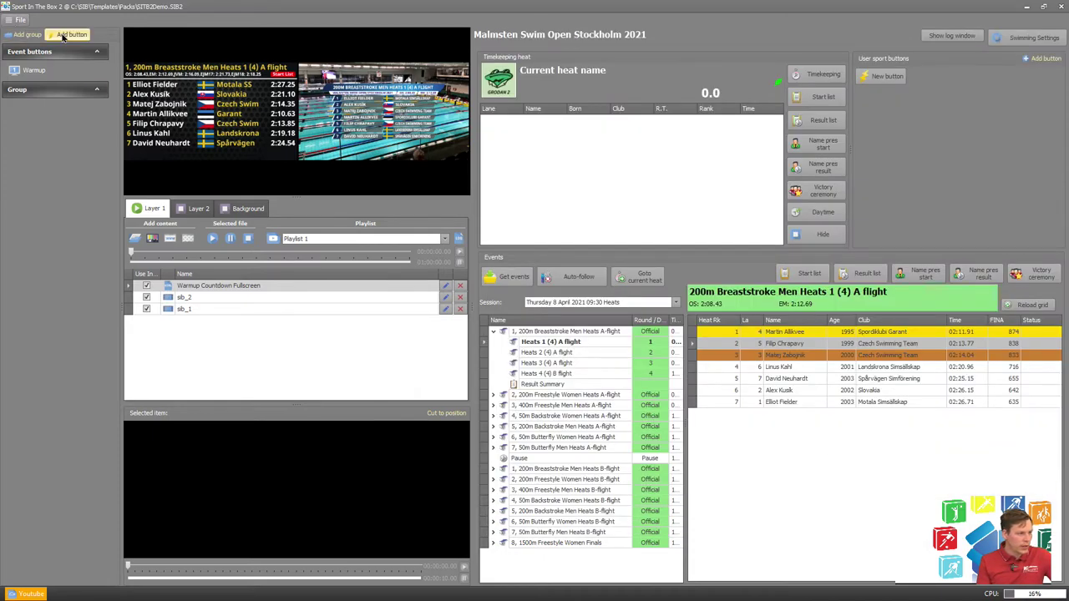
{"action": "left_click", "coordinate": [62, 36]}
{"action": "left_click", "coordinate": [61, 36]}
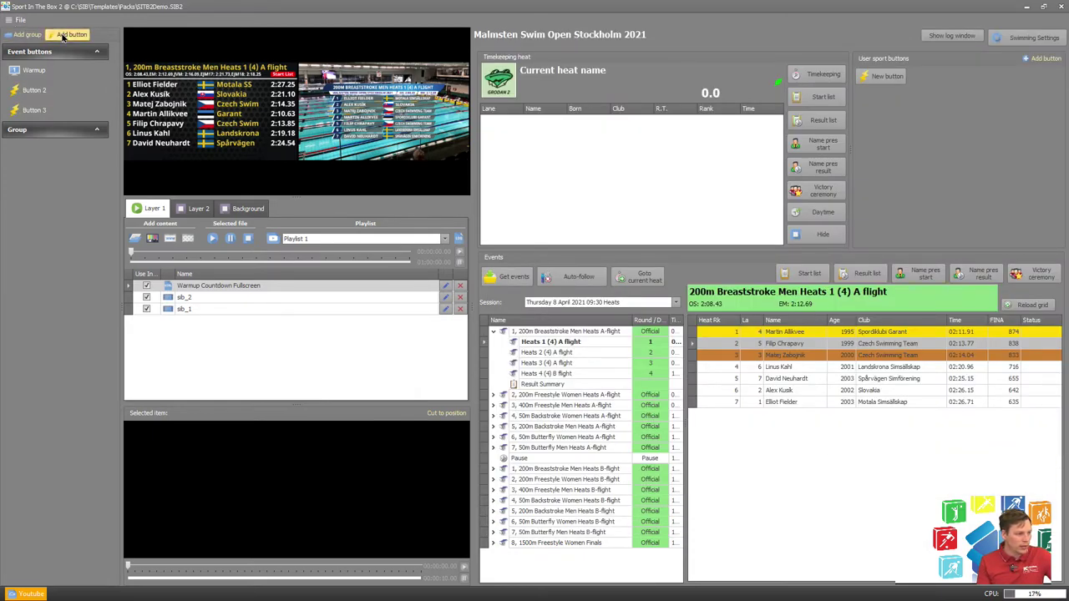
{"action": "left_click", "coordinate": [61, 36]}
Step: Rename Button 2 to VideoAndScoreboard and make its Combined Output activate the VideoAndScoreboard scene
{"action": "right_click", "coordinate": [50, 89]}
{"action": "left_click", "coordinate": [57, 98]}
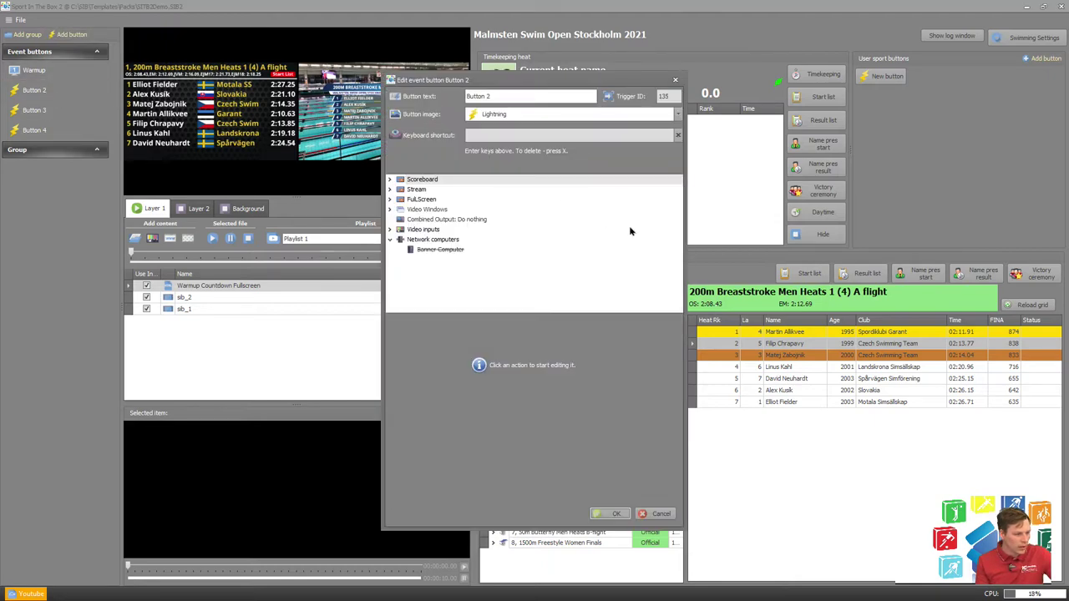
{"action": "left_click_drag", "start_coordinate": [526, 97], "coordinate": [348, 100]}
{"action": "type", "text": "VideoAndScoreboard"}
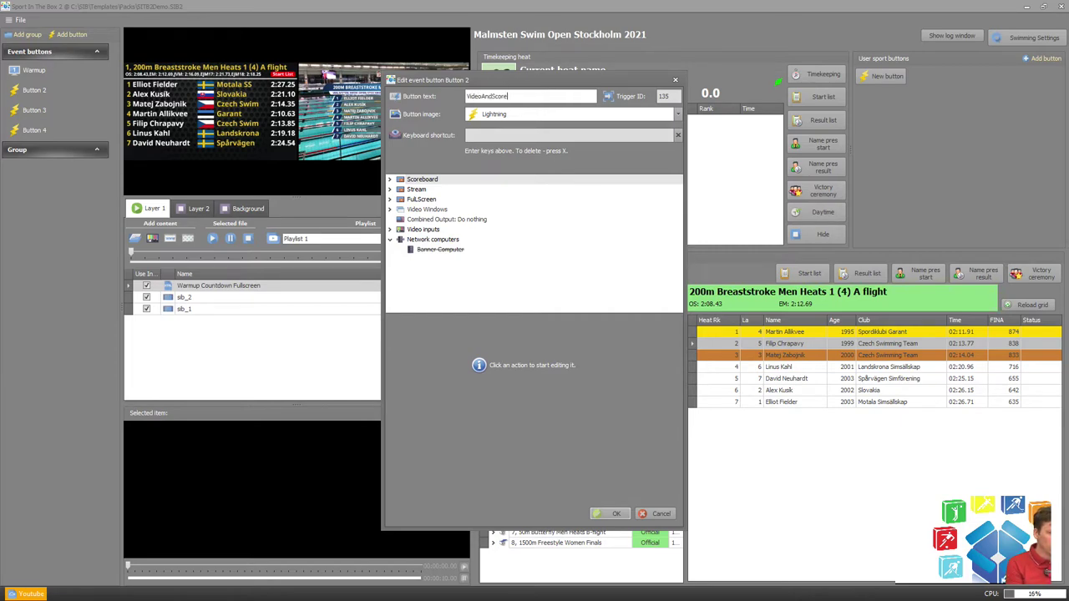
{"action": "left_click", "coordinate": [440, 220]}
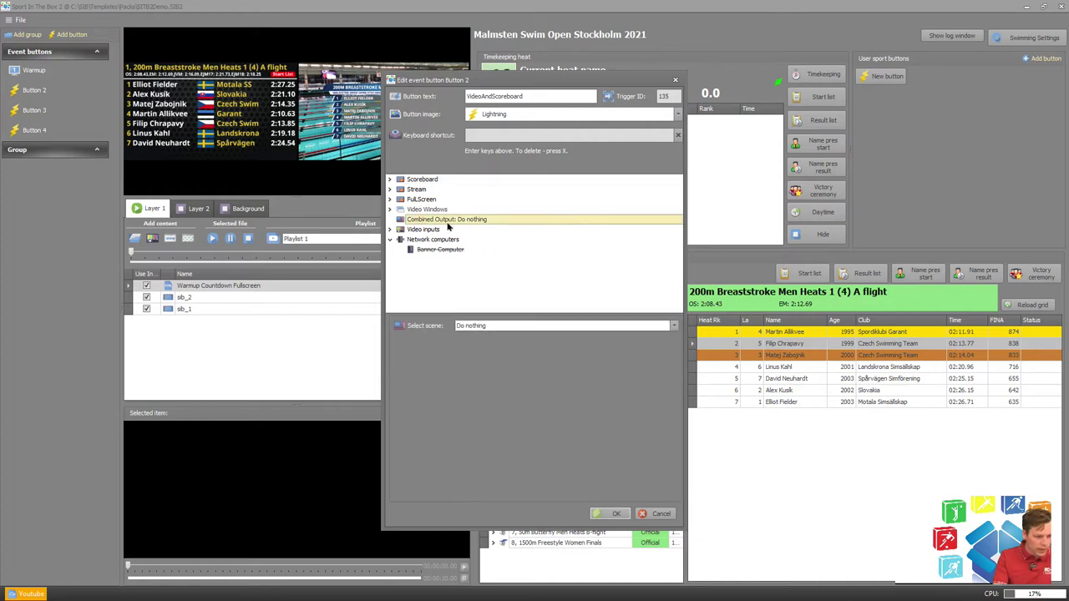
{"action": "left_click", "coordinate": [490, 327]}
{"action": "left_click", "coordinate": [505, 353]}
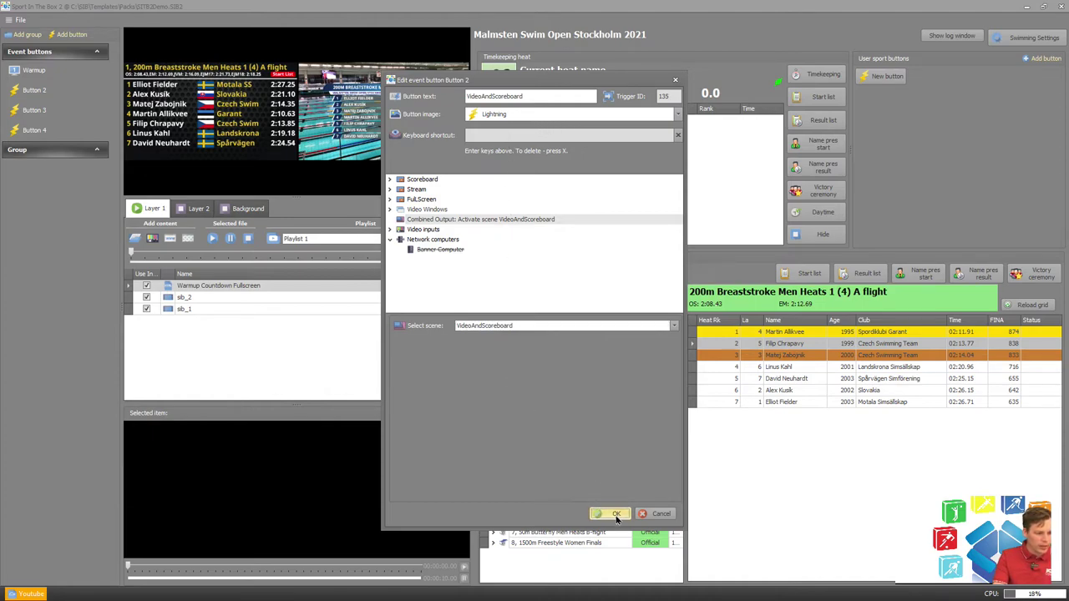
Step: Give the VideoAndScoreboard button the Combined output image and save it
{"action": "left_click", "coordinate": [553, 117]}
{"action": "scroll", "coordinate": [555, 138], "scroll_direction": "down", "scroll_amount": 1}
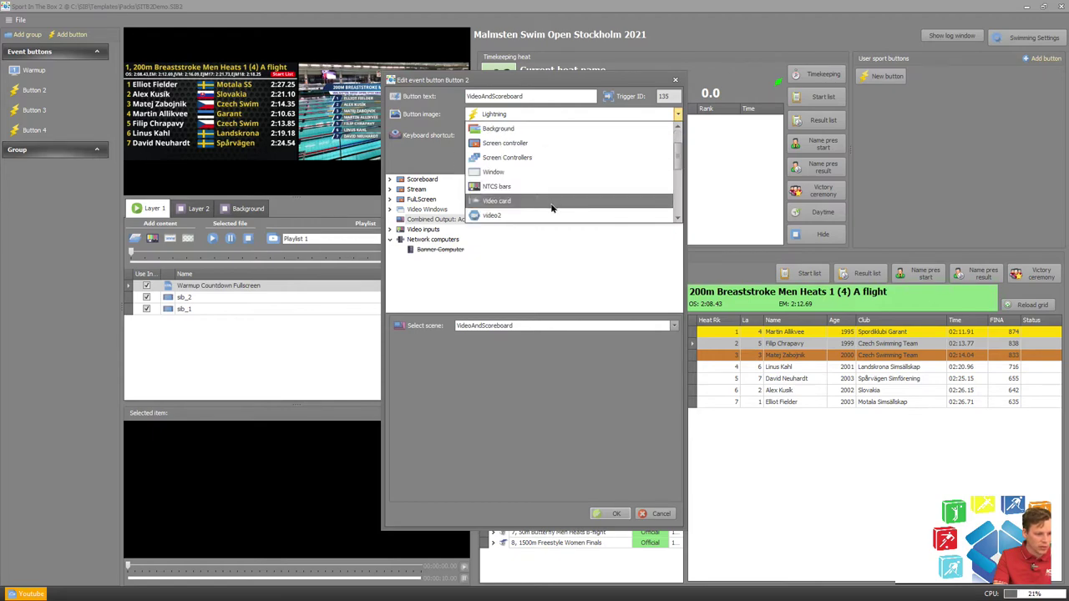
{"action": "scroll", "coordinate": [551, 204], "scroll_direction": "down", "scroll_amount": 1}
{"action": "scroll", "coordinate": [539, 196], "scroll_direction": "up", "scroll_amount": 1}
{"action": "scroll", "coordinate": [535, 192], "scroll_direction": "down", "scroll_amount": 2}
{"action": "left_click", "coordinate": [528, 148]}
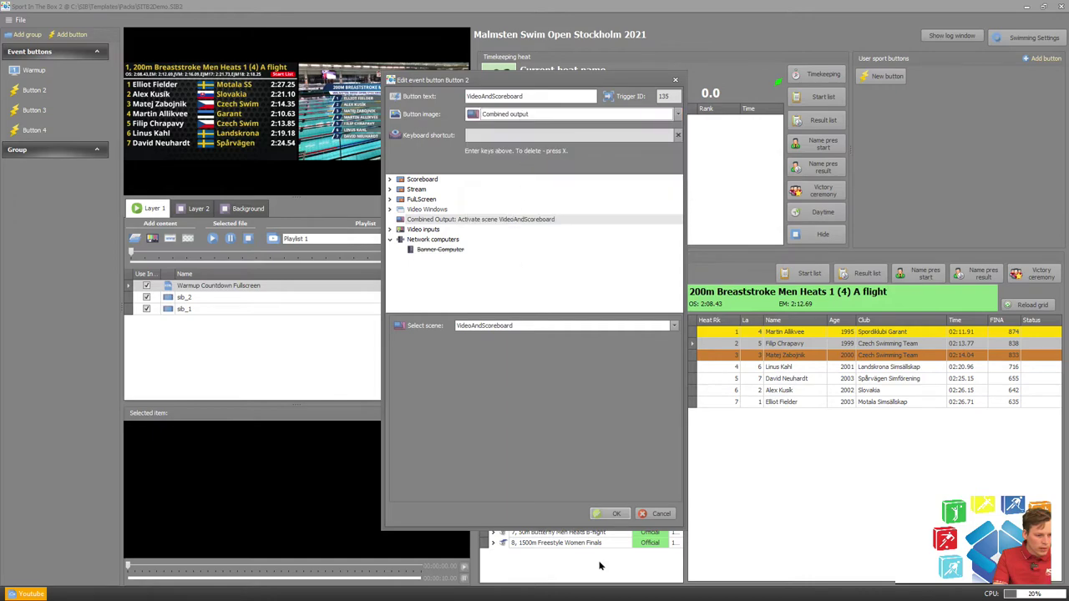
{"action": "left_click", "coordinate": [615, 512]}
Step: Rename Button 3 to 'VideoStretch' and make its Combined Output activate the VideoStreach scene
{"action": "right_click", "coordinate": [60, 112]}
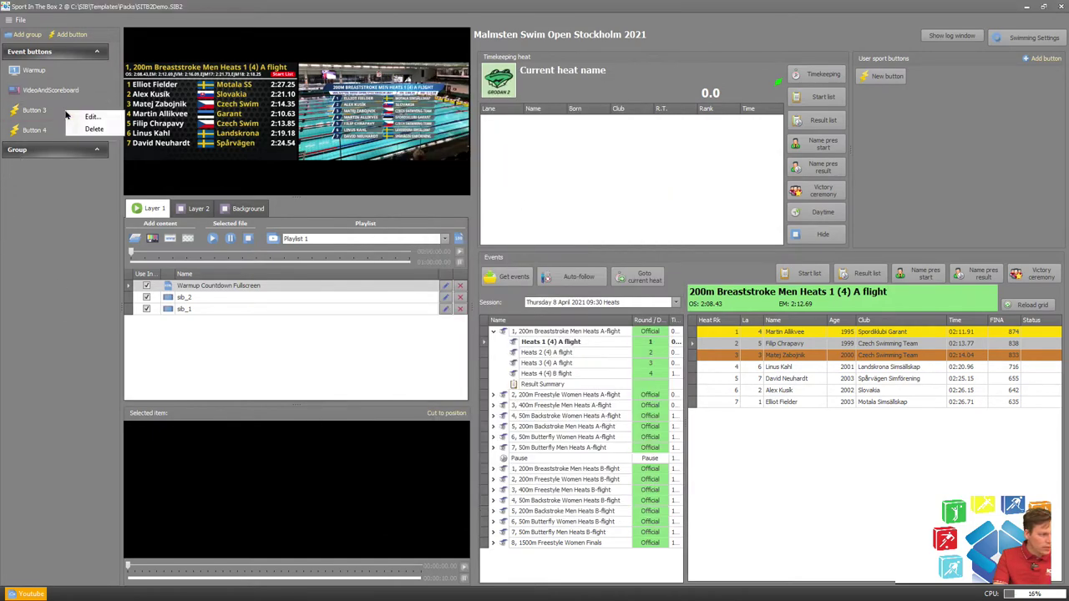
{"action": "left_click", "coordinate": [82, 117]}
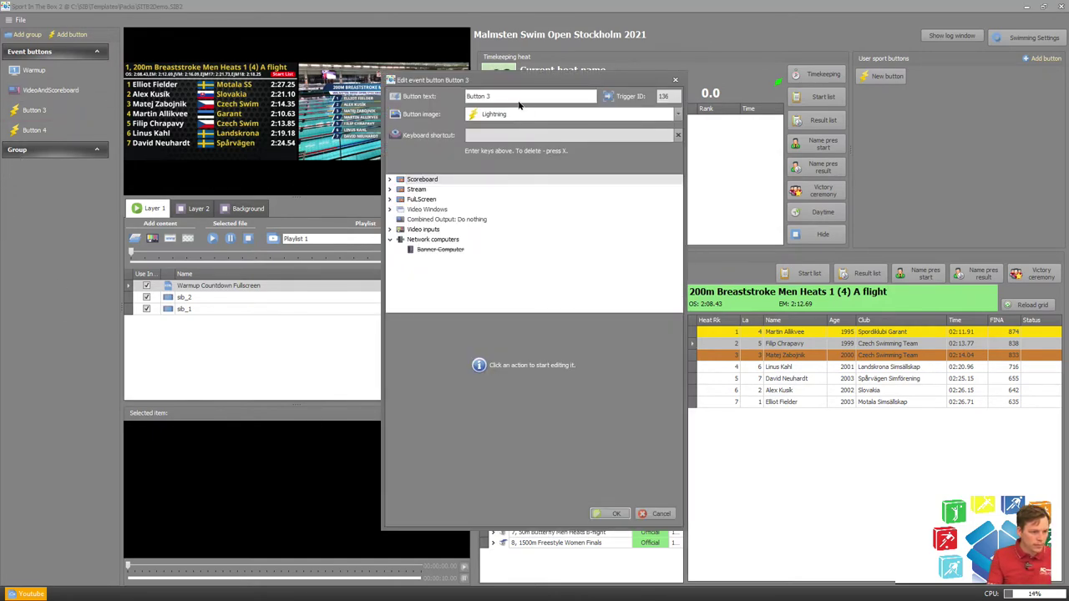
{"action": "triple_click", "coordinate": [472, 97]}
{"action": "type", "text": "V"}
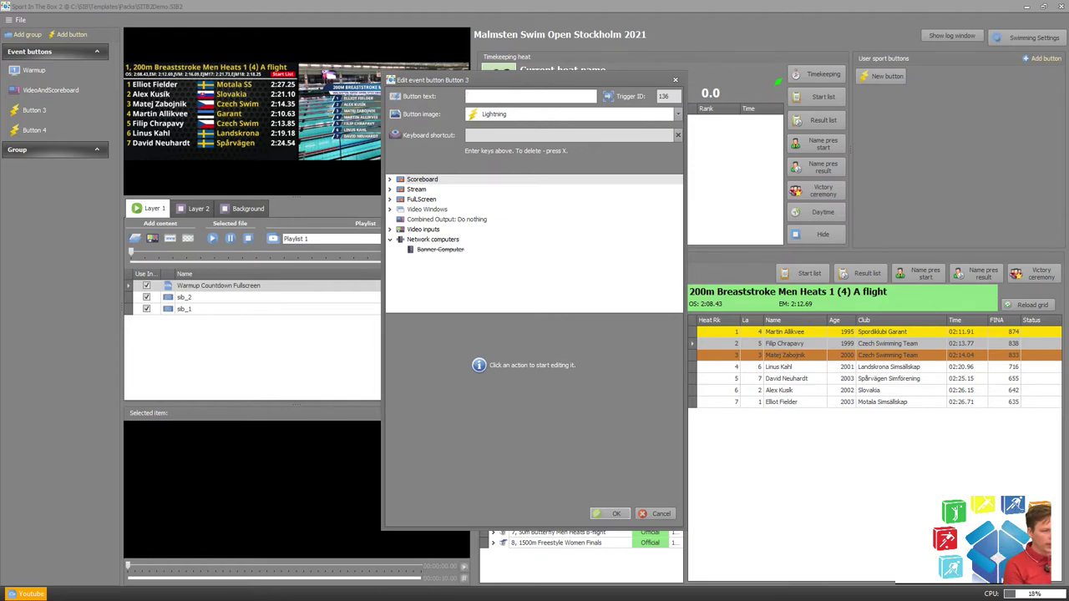
{"action": "type", "text": "ideoS"}
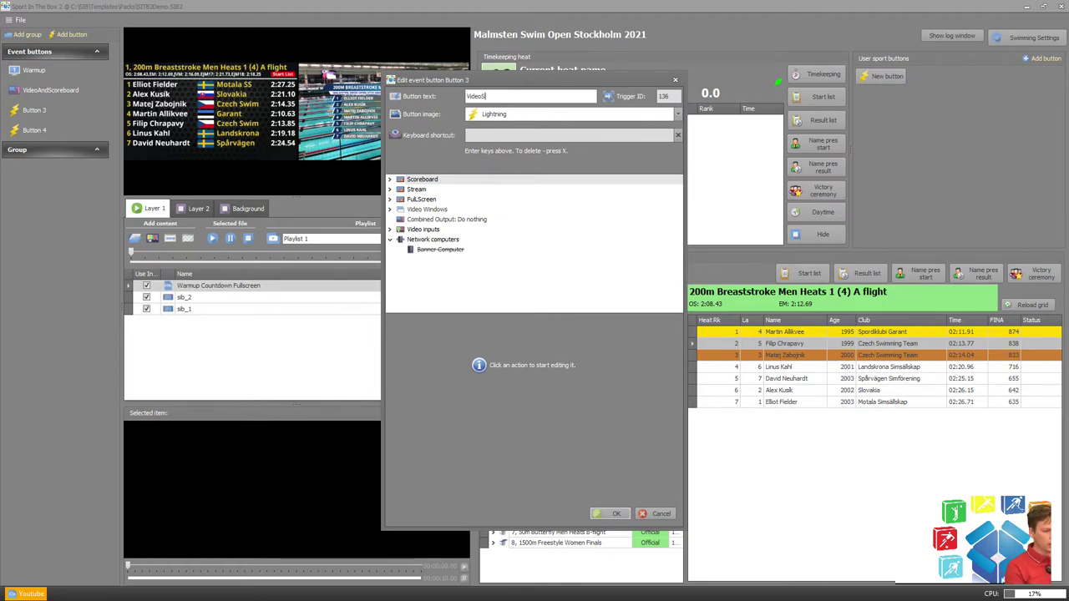
{"action": "type", "text": "tretch"}
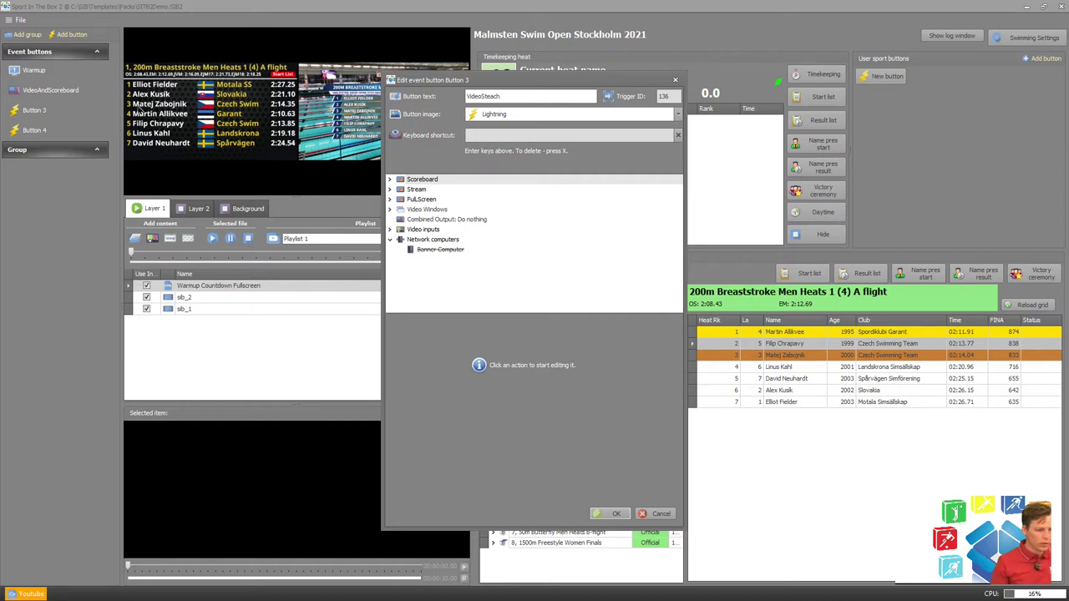
{"action": "right_click", "coordinate": [463, 202]}
{"action": "left_click", "coordinate": [423, 231]}
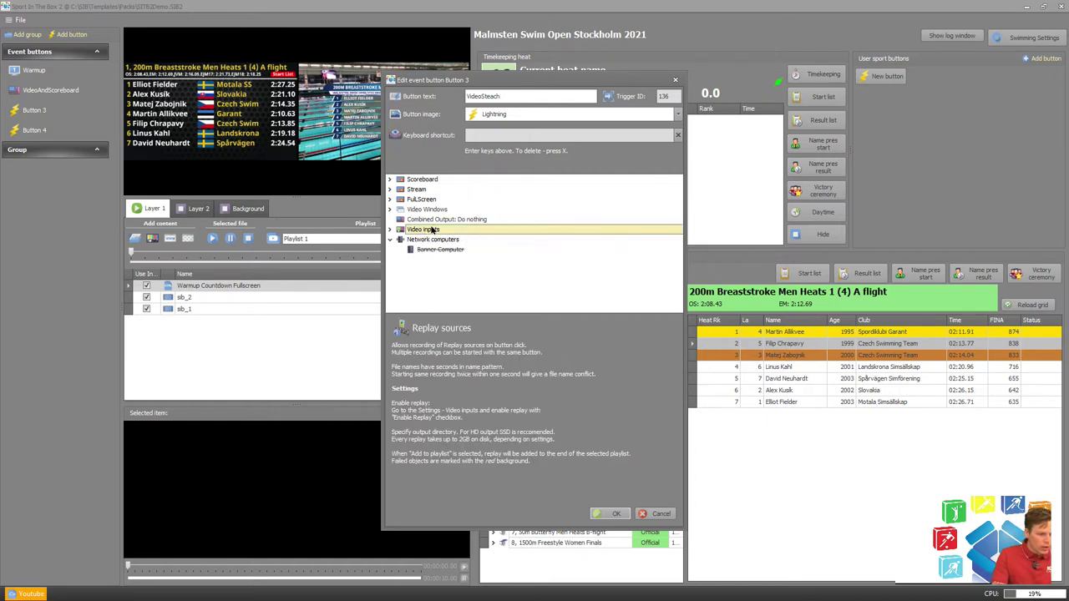
{"action": "left_click", "coordinate": [436, 219]}
{"action": "left_click", "coordinate": [545, 325]}
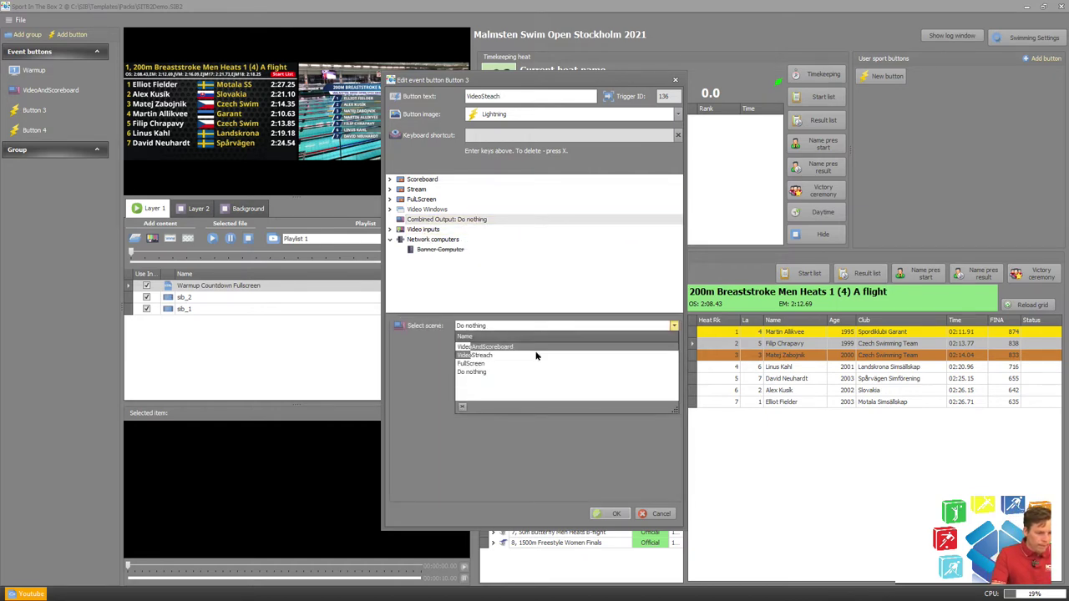
{"action": "left_click", "coordinate": [536, 356]}
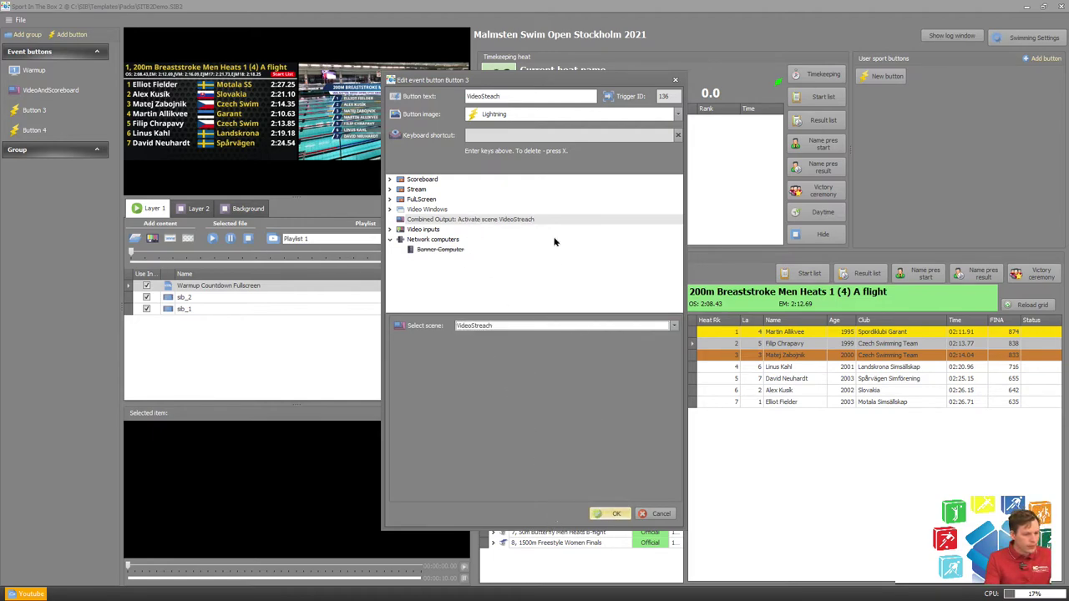
Step: Give the VideoSteach button the Combined output image and save it
{"action": "left_click", "coordinate": [539, 113]}
{"action": "scroll", "coordinate": [540, 196], "scroll_direction": "down", "scroll_amount": 2}
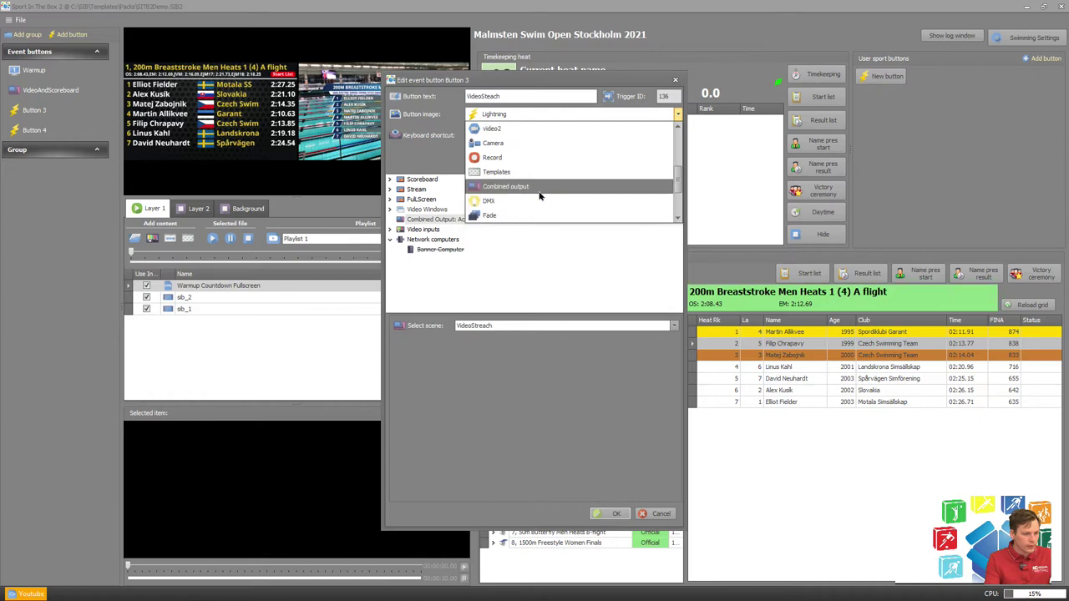
{"action": "left_click", "coordinate": [539, 199]}
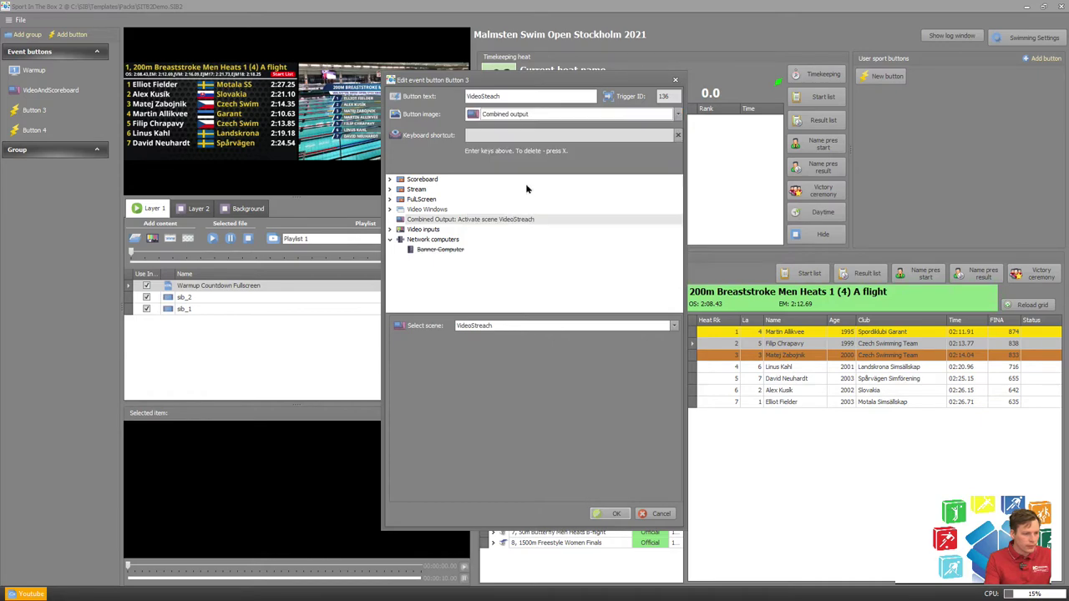
{"action": "left_click", "coordinate": [615, 513]}
Step: Make Button 4 a FullScreen button that activates the FullScreen scene, with the Combined output image
{"action": "right_click", "coordinate": [16, 131]}
{"action": "left_click", "coordinate": [41, 136]}
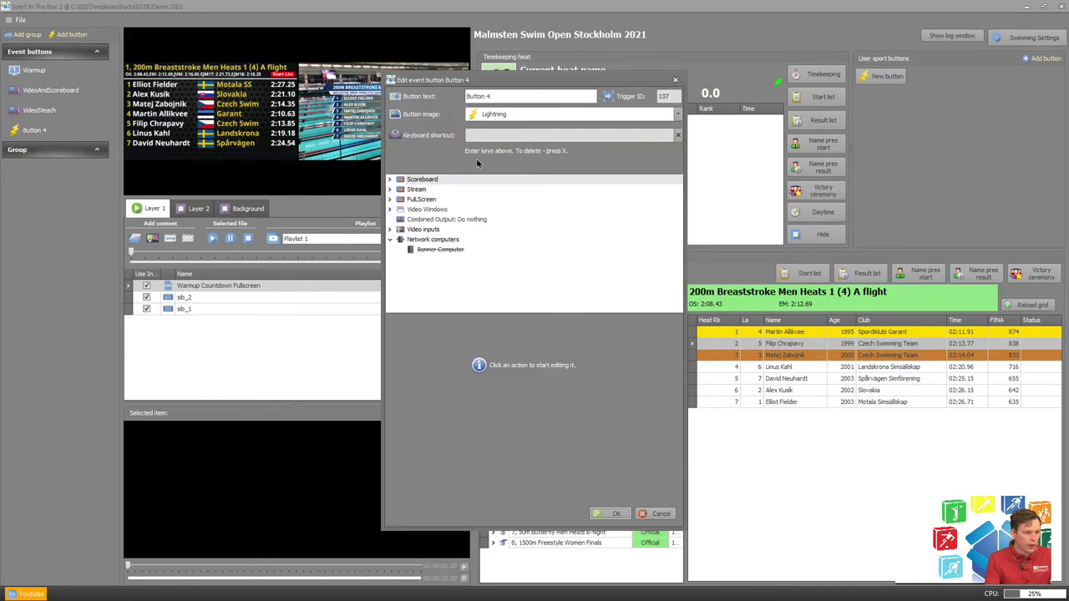
{"action": "left_click", "coordinate": [439, 220]}
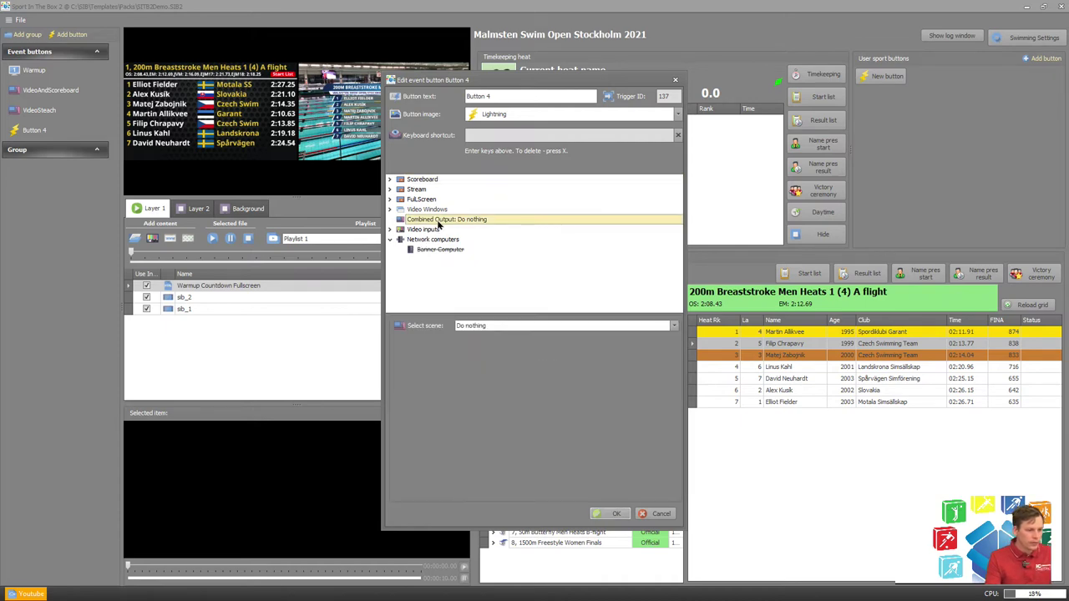
{"action": "left_click", "coordinate": [509, 327]}
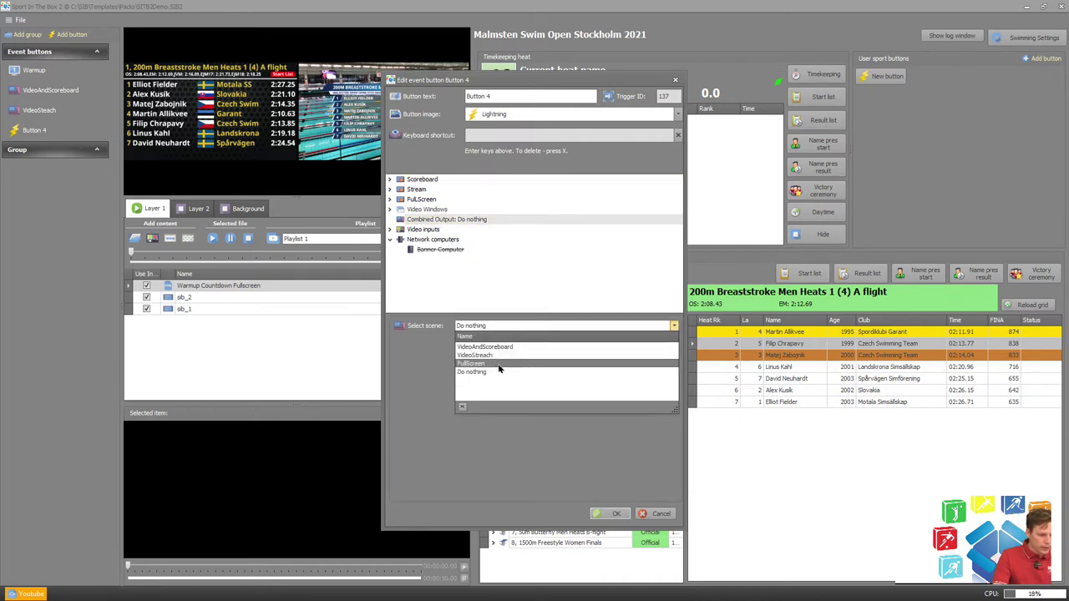
{"action": "left_click", "coordinate": [501, 362]}
{"action": "left_click", "coordinate": [511, 98]}
{"action": "type", "text": "FullScreen"}
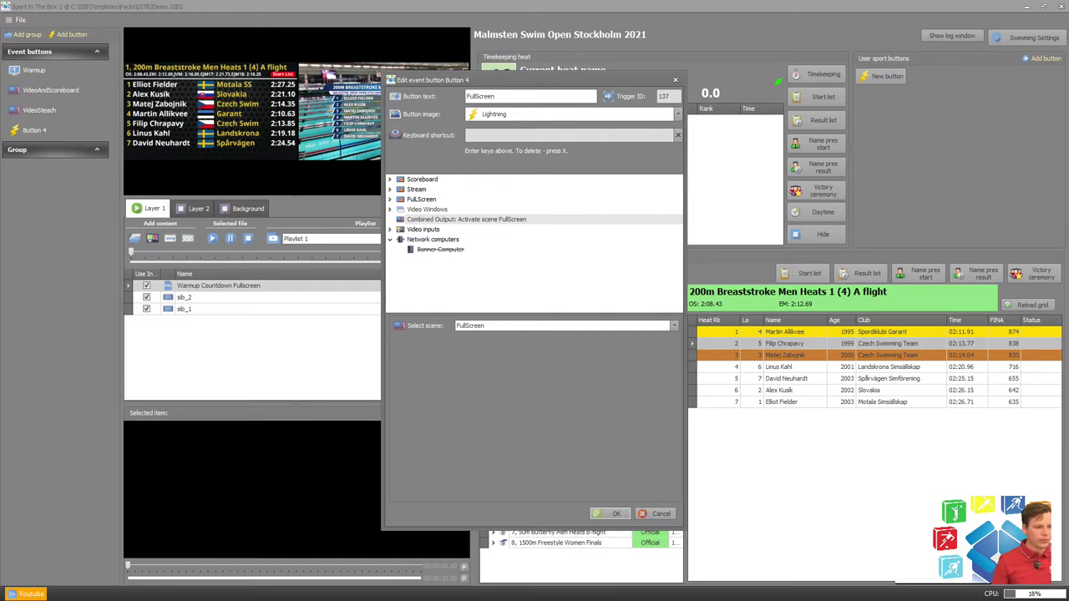
{"action": "left_click", "coordinate": [560, 117]}
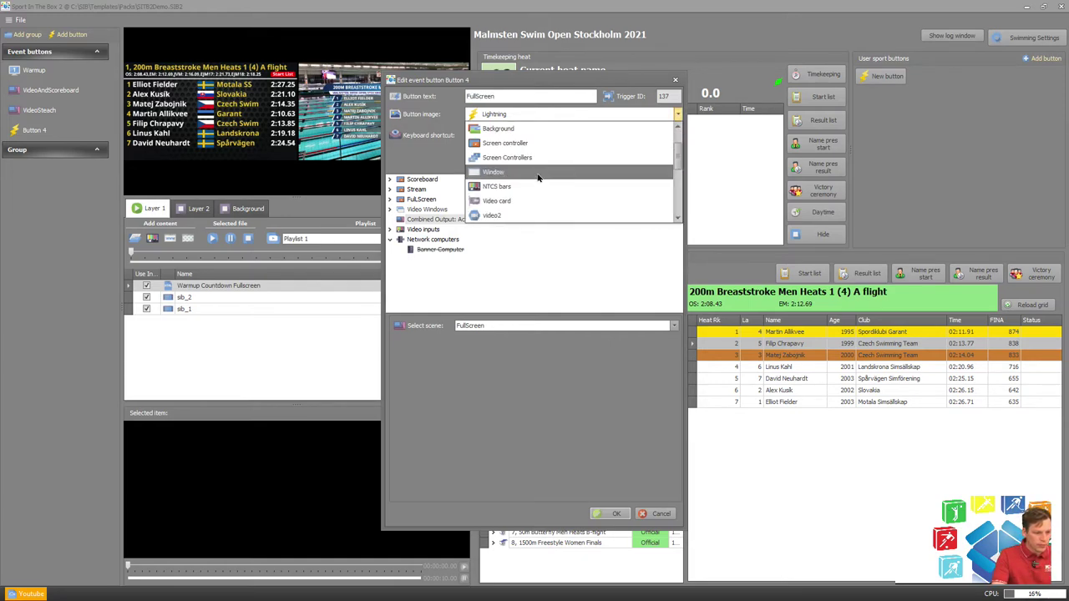
{"action": "scroll", "coordinate": [537, 180], "scroll_direction": "down", "scroll_amount": 6}
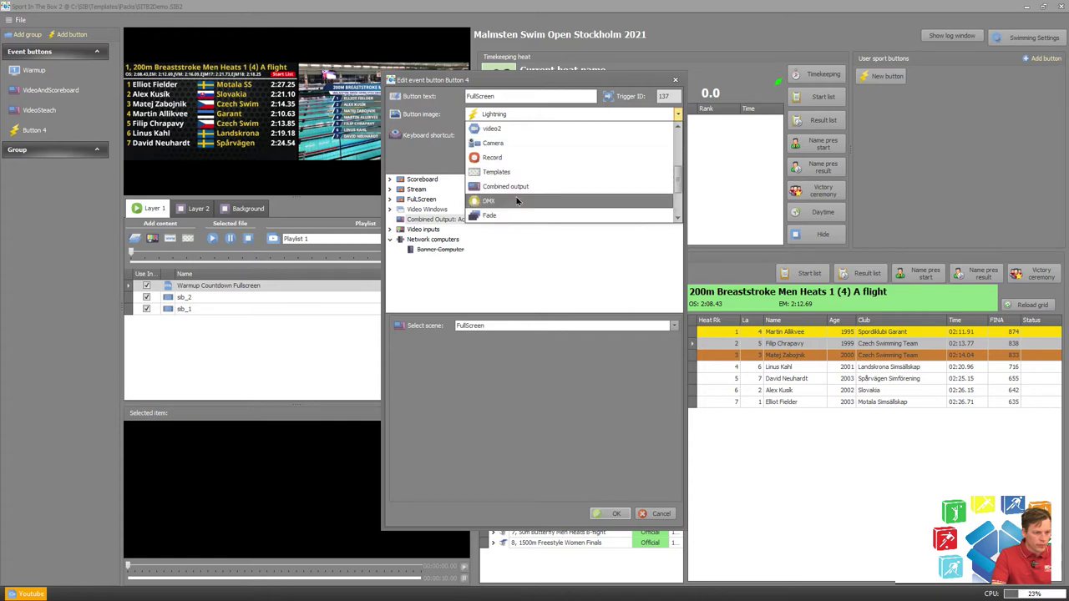
{"action": "left_click", "coordinate": [497, 186]}
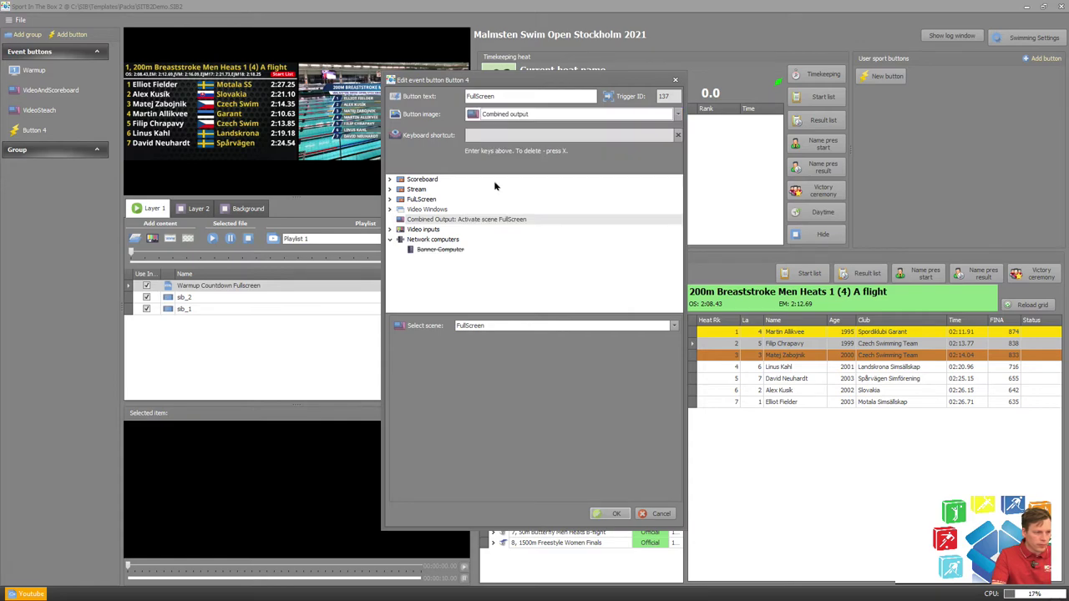
{"action": "left_click", "coordinate": [611, 513]}
Step: Add a new button group named CombinedOutput
{"action": "left_click", "coordinate": [27, 35]}
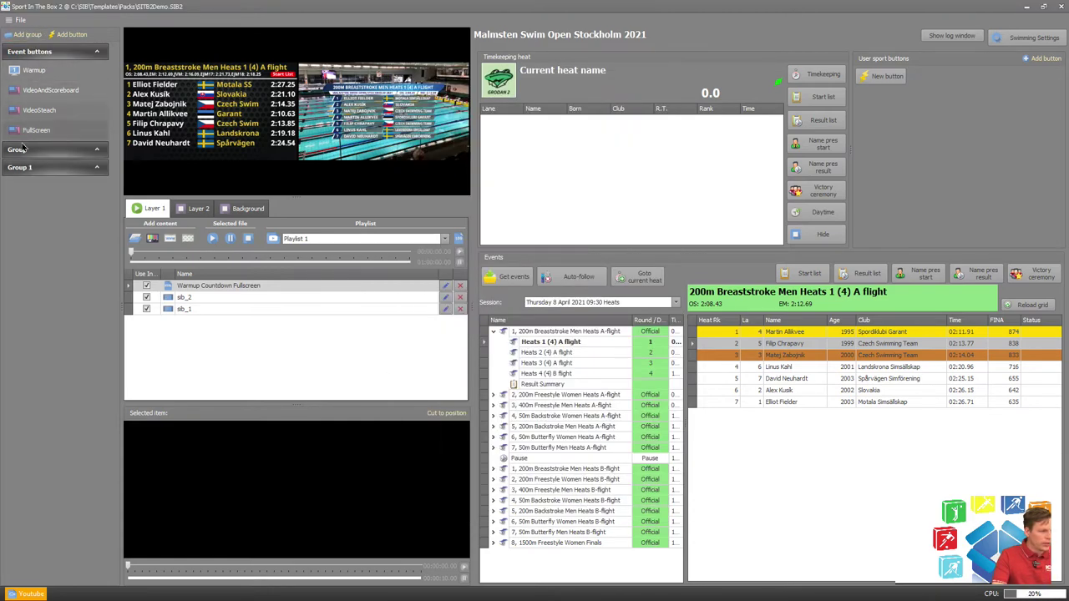
{"action": "right_click", "coordinate": [27, 169]}
{"action": "left_click", "coordinate": [54, 178]}
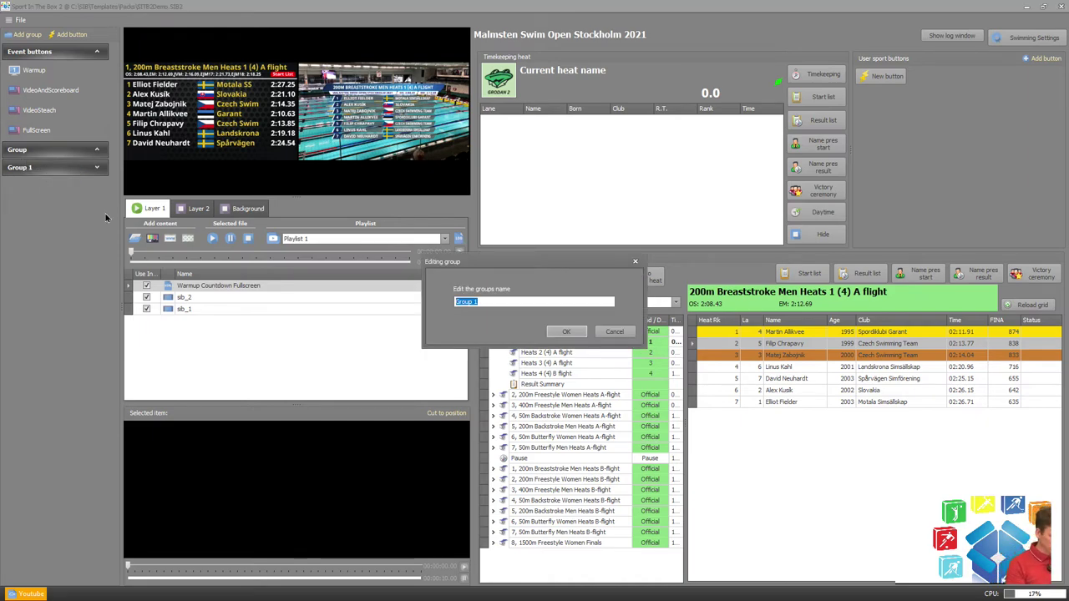
{"action": "type", "text": "CombinedOu"}
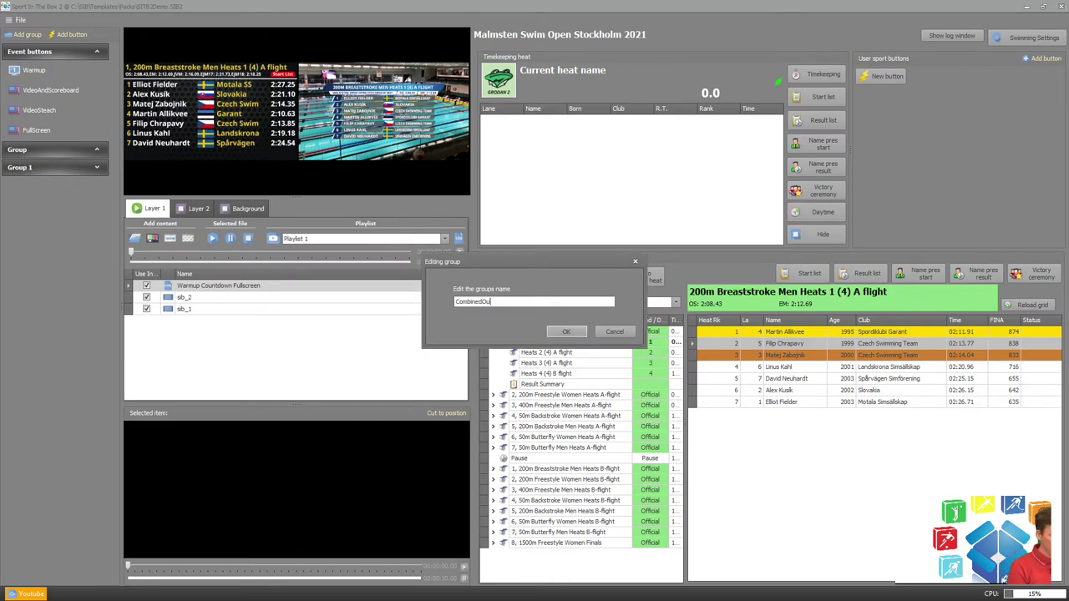
{"action": "type", "text": "tput"}
{"action": "key", "text": "Return"}
Step: Move the VideoAndScoreboard, VideoSteach and FullScreen buttons into the CombinedOutput group
{"action": "left_click_drag", "start_coordinate": [50, 94], "coordinate": [52, 171]}
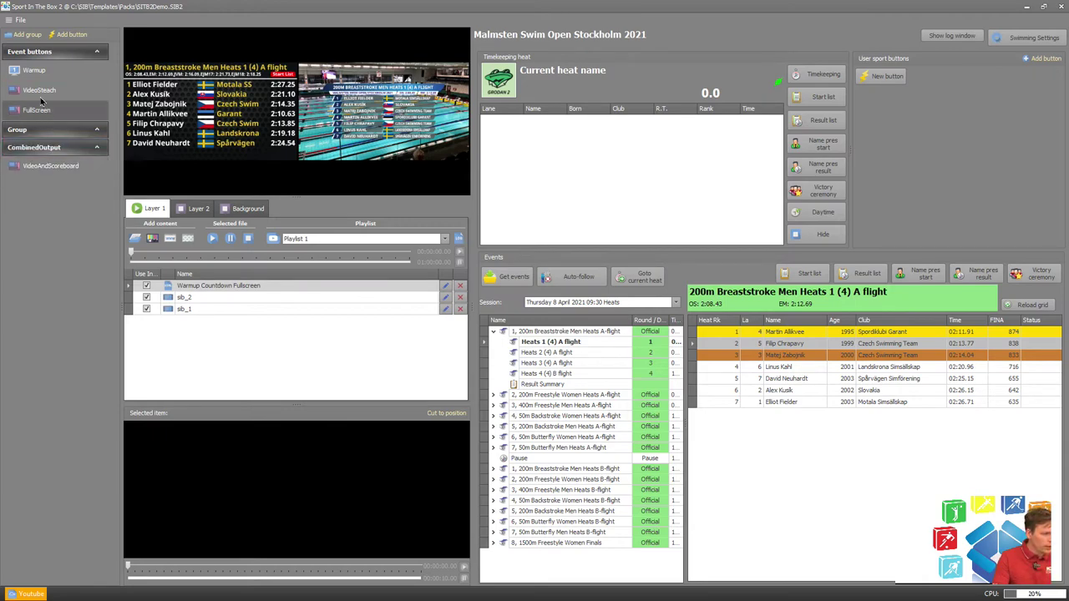
{"action": "left_click_drag", "start_coordinate": [39, 93], "coordinate": [53, 166]}
{"action": "left_click_drag", "start_coordinate": [38, 91], "coordinate": [52, 158]}
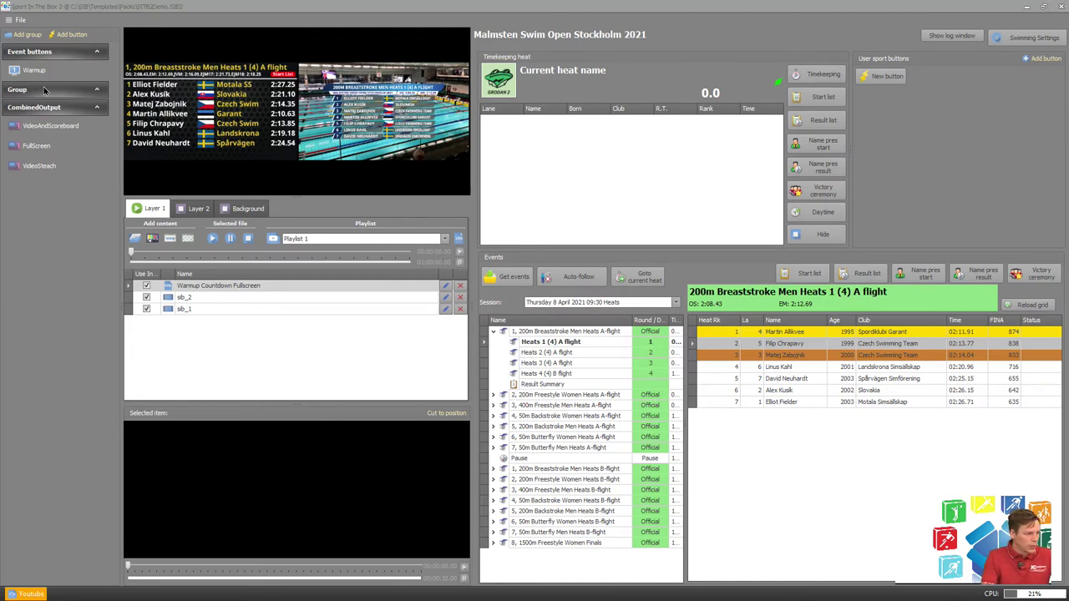
Step: Switch the output to FullScreen, then VideoSteach, then VideoAndScoreboard to check each preview
{"action": "left_click", "coordinate": [59, 128]}
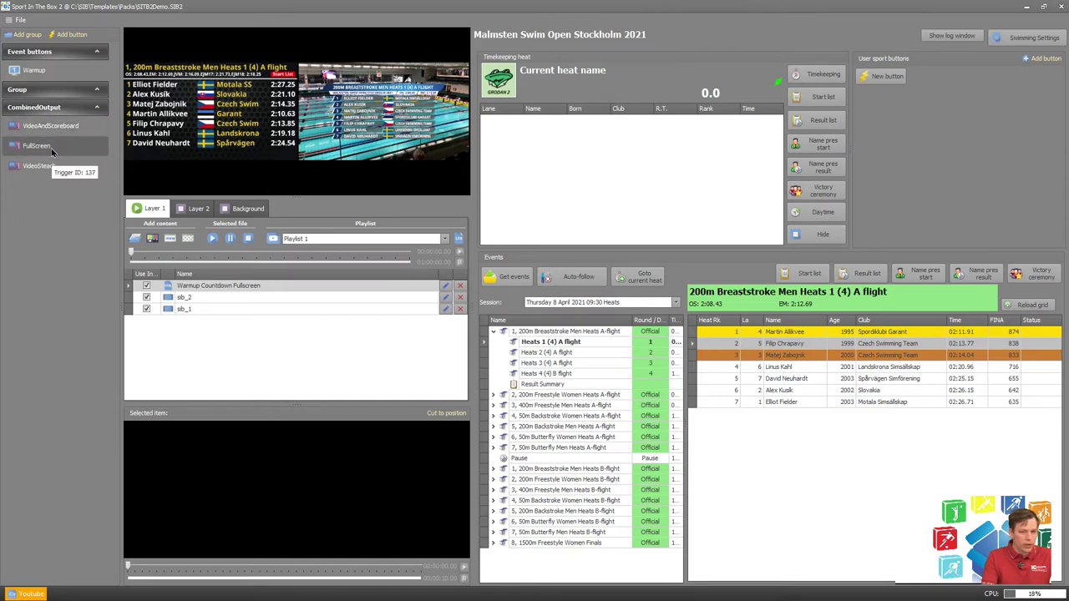
{"action": "left_click", "coordinate": [51, 148]}
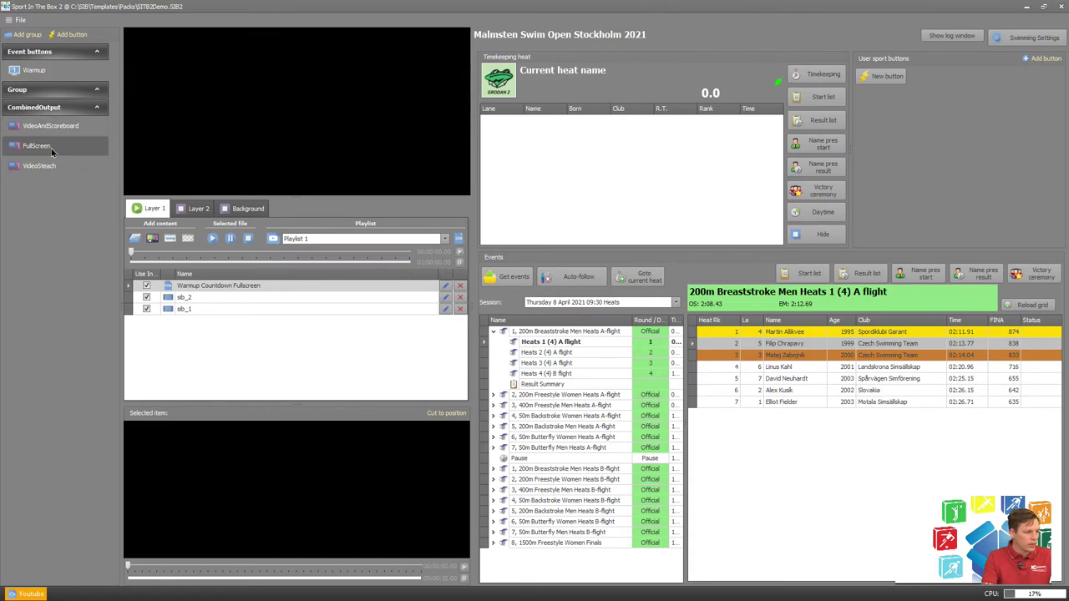
{"action": "left_click", "coordinate": [54, 166]}
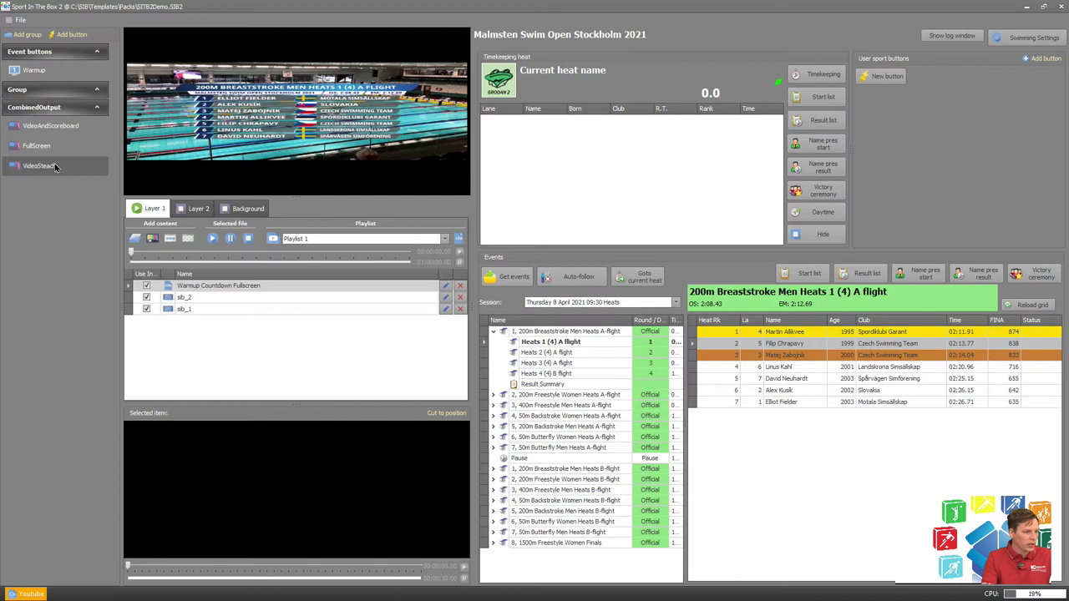
{"action": "left_click", "coordinate": [42, 127]}
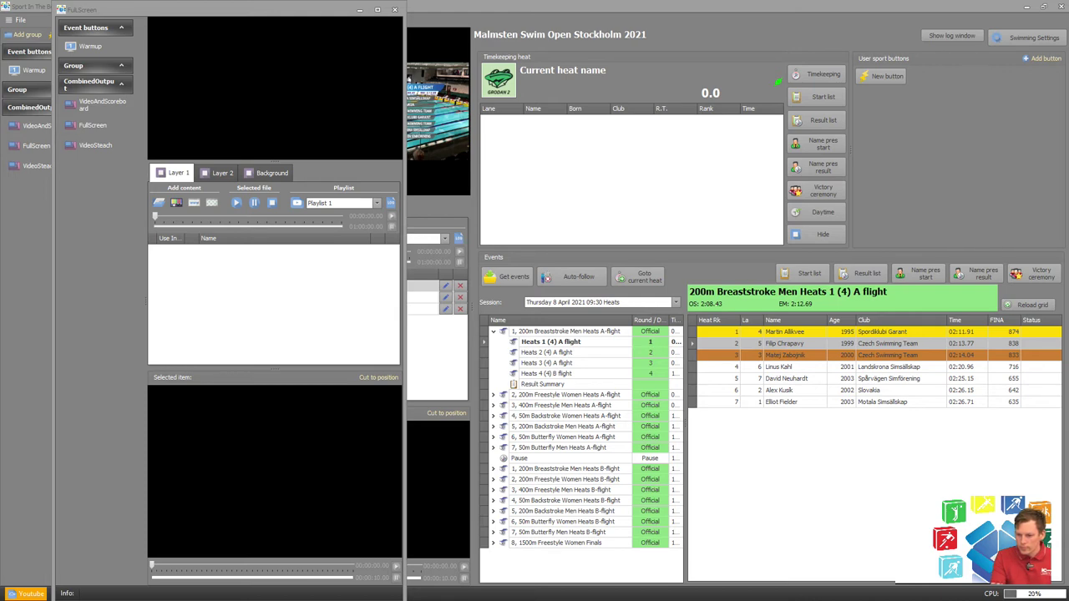
Step: Add sb_1 to the FullScreen window's Playlist 1 and play it on Layer 1
{"action": "left_click_drag", "start_coordinate": [389, 465], "coordinate": [251, 329]}
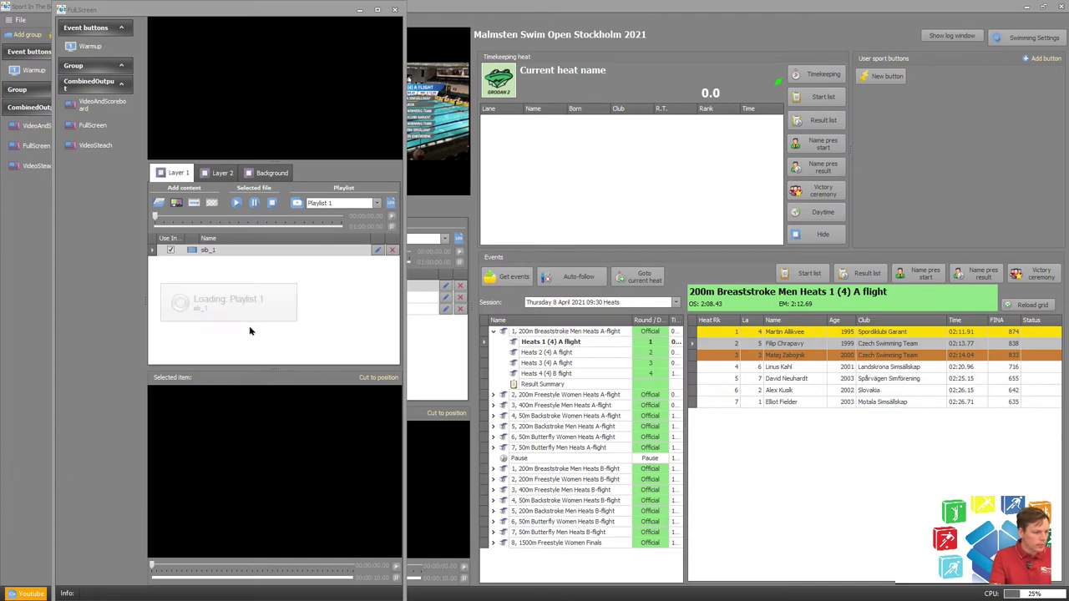
{"action": "double_click", "coordinate": [267, 250]}
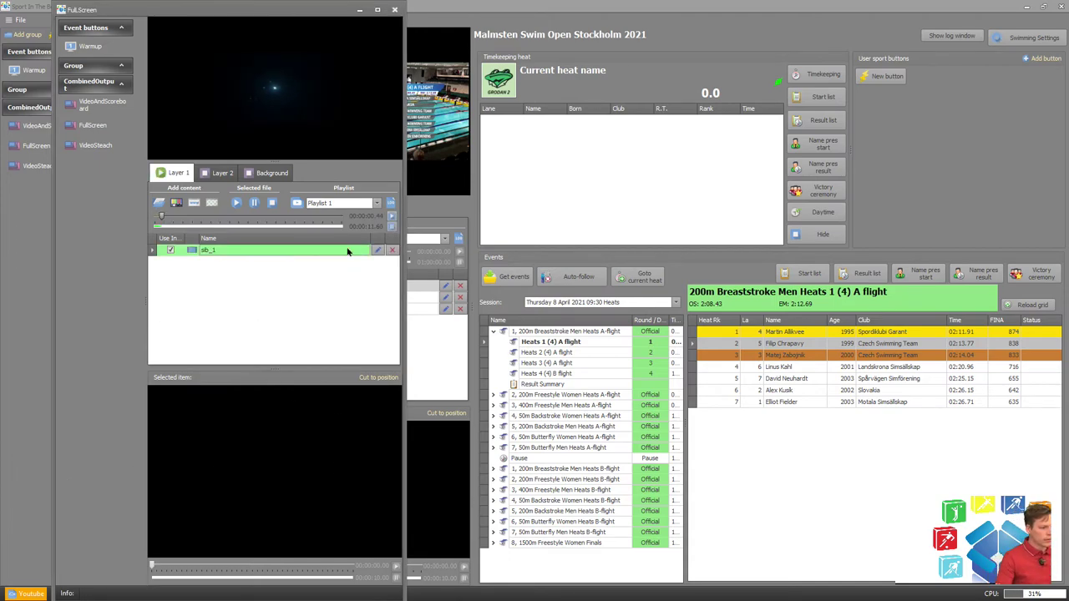
{"action": "left_click", "coordinate": [551, 193]}
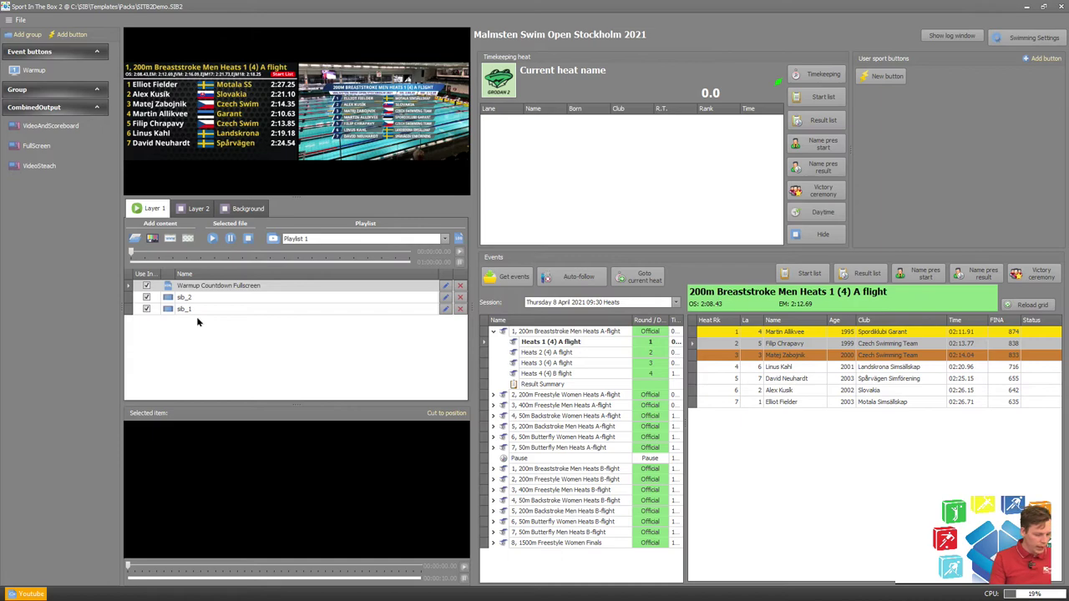
Step: Switch the output to FullScreen, then VideoAndScoreboard, then FullScreen again to compare them
{"action": "left_click", "coordinate": [52, 147]}
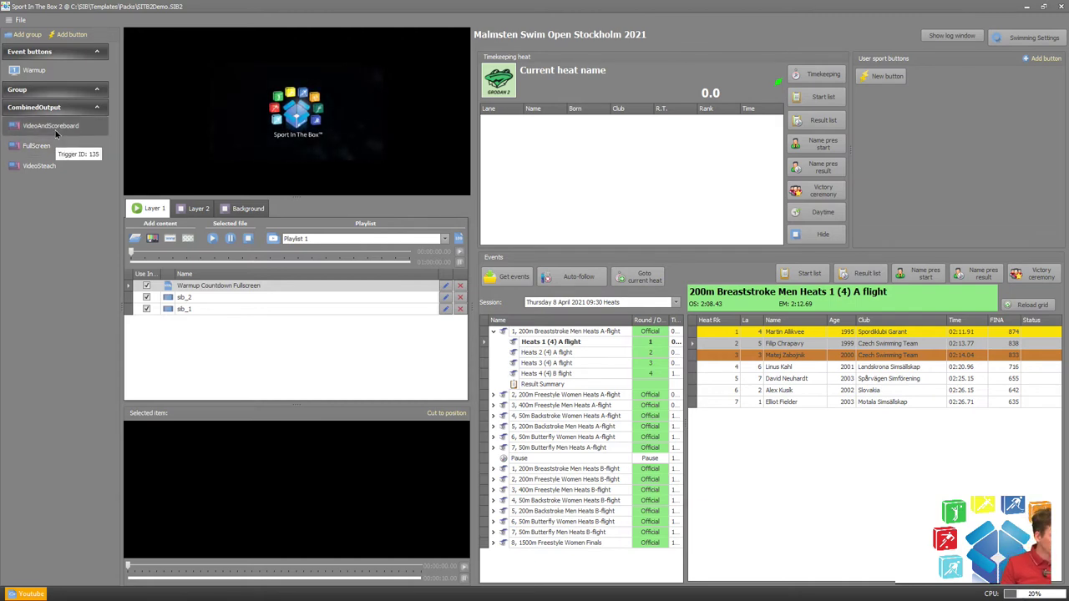
{"action": "left_click", "coordinate": [50, 126]}
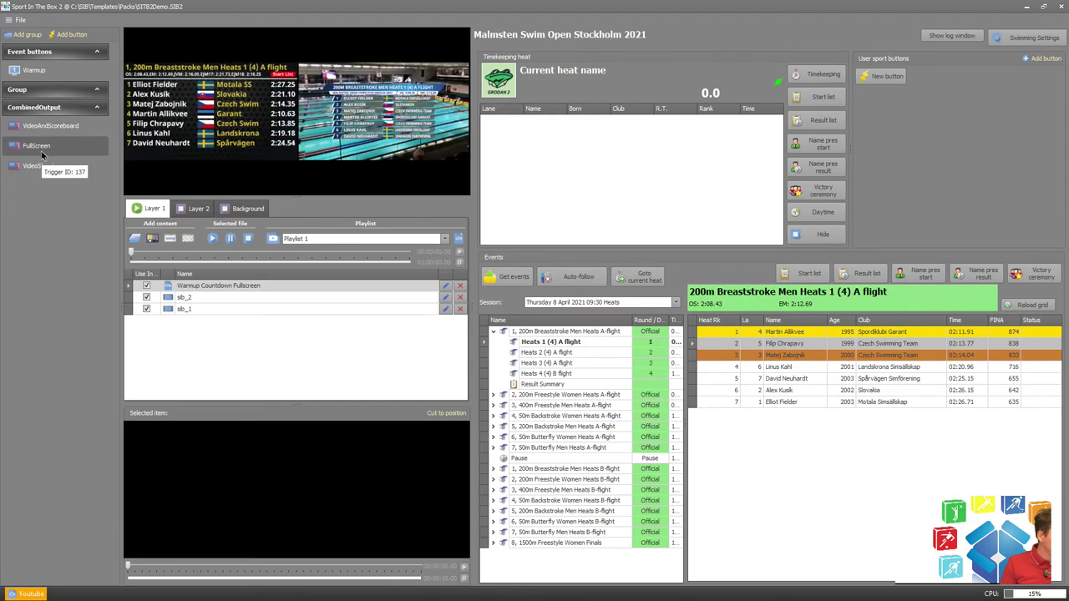
{"action": "left_click", "coordinate": [42, 156]}
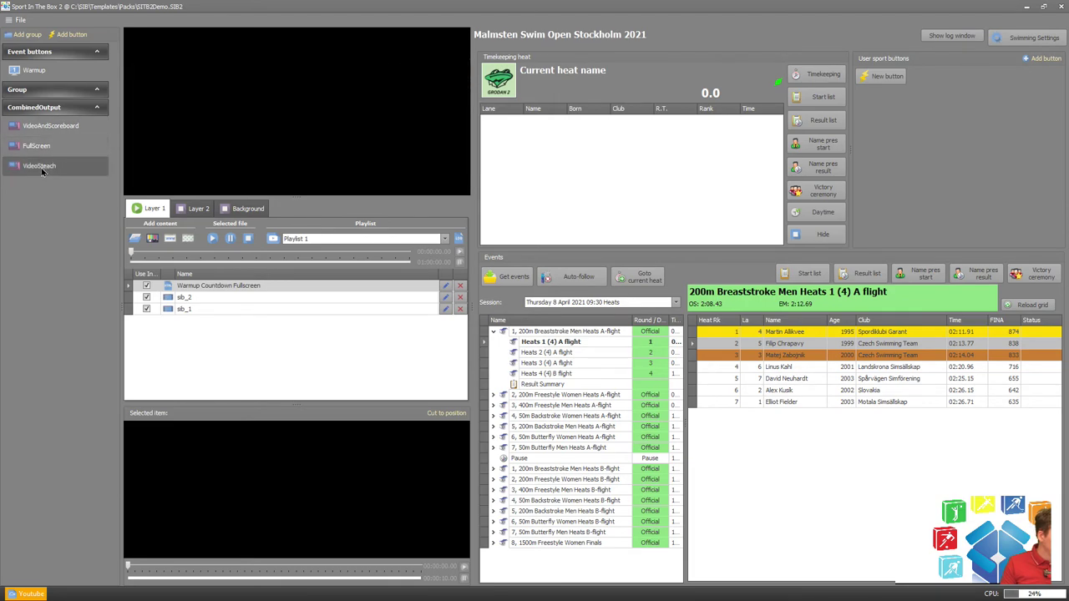
Step: Show the VideoSteach scene on the combined output
{"action": "left_click", "coordinate": [42, 167]}
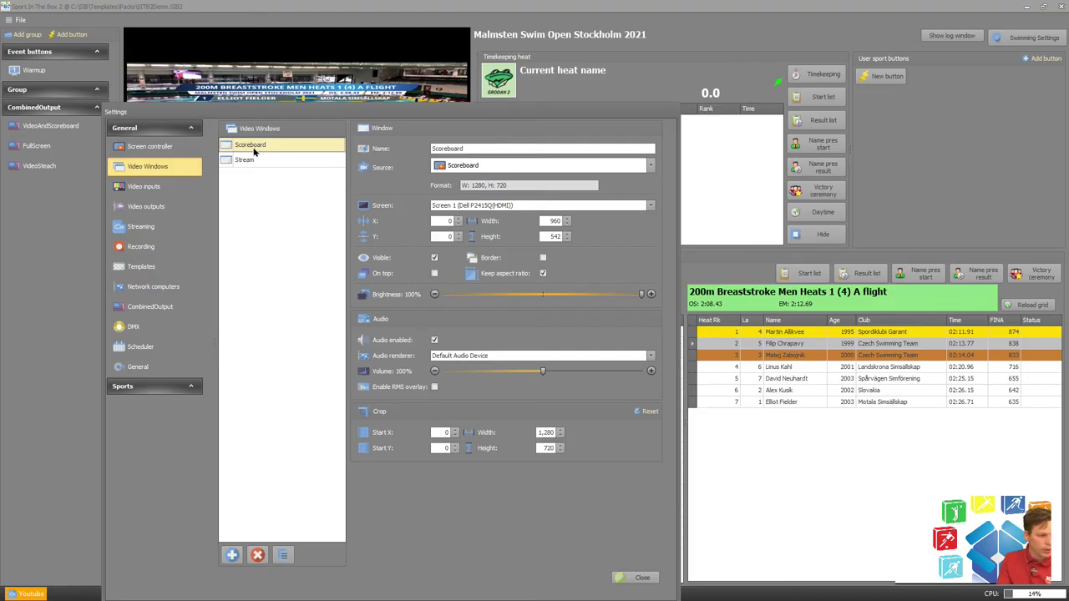
Step: Delete the Stream video window
{"action": "left_click", "coordinate": [254, 162]}
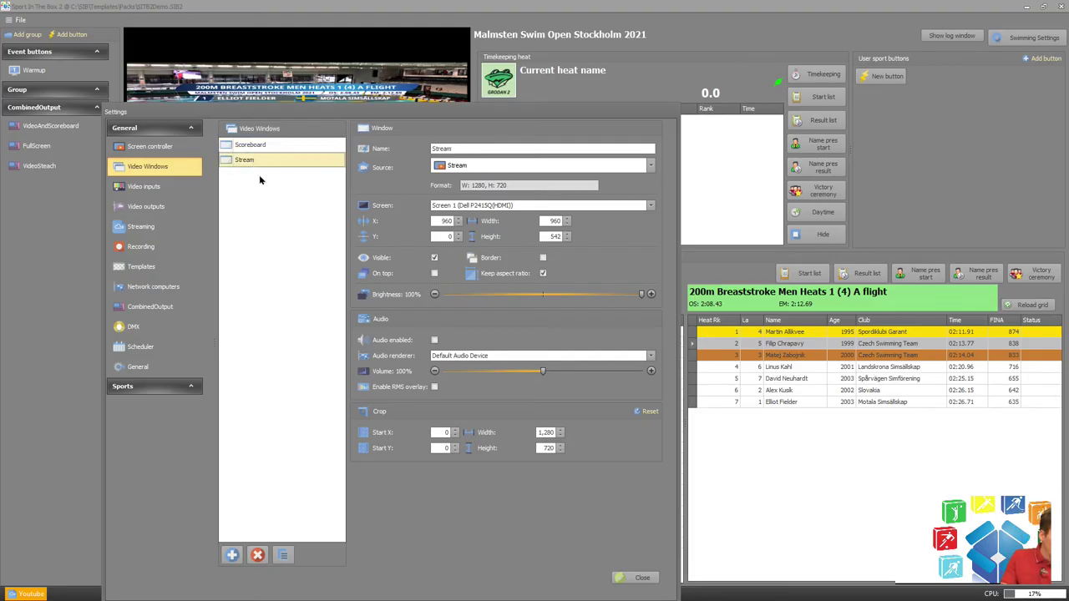
{"action": "left_click", "coordinate": [258, 557]}
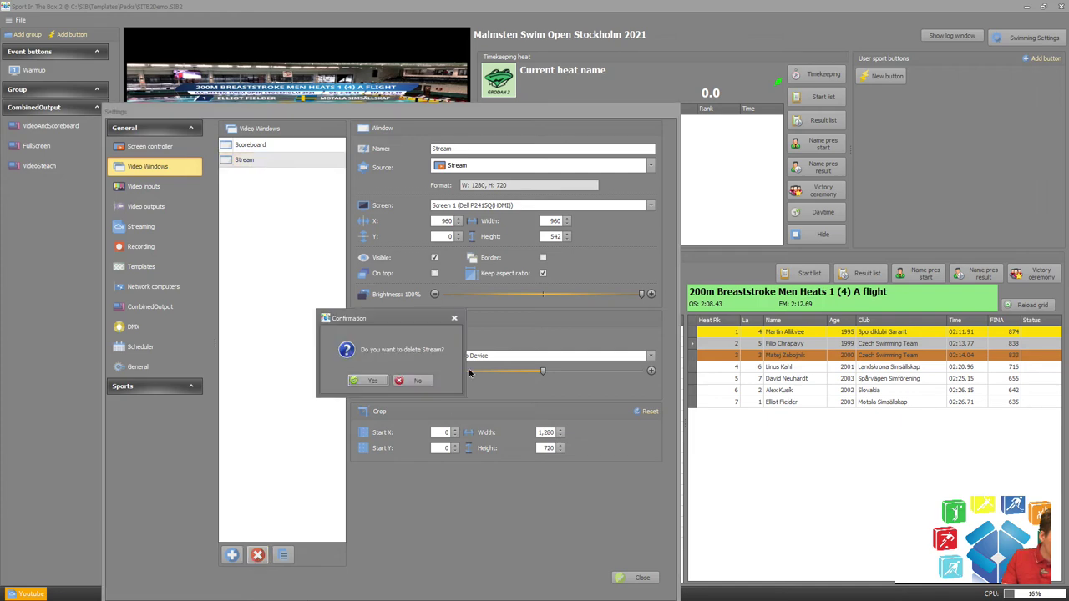
{"action": "left_click", "coordinate": [367, 380]}
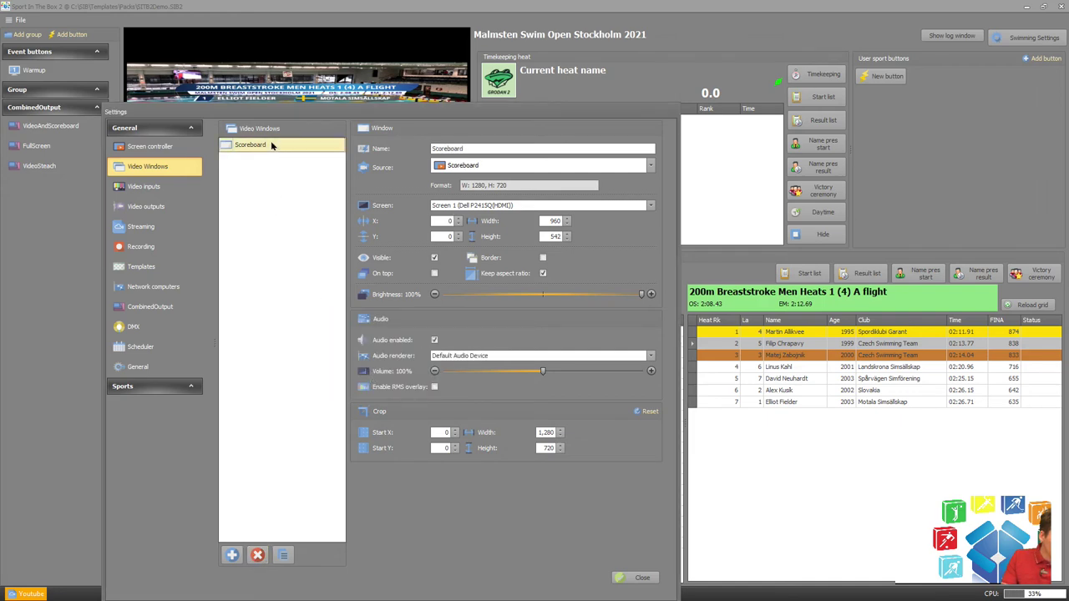
Step: Set the Scoreboard window's source to Combined output and its width to 1920
{"action": "left_click", "coordinate": [451, 166]}
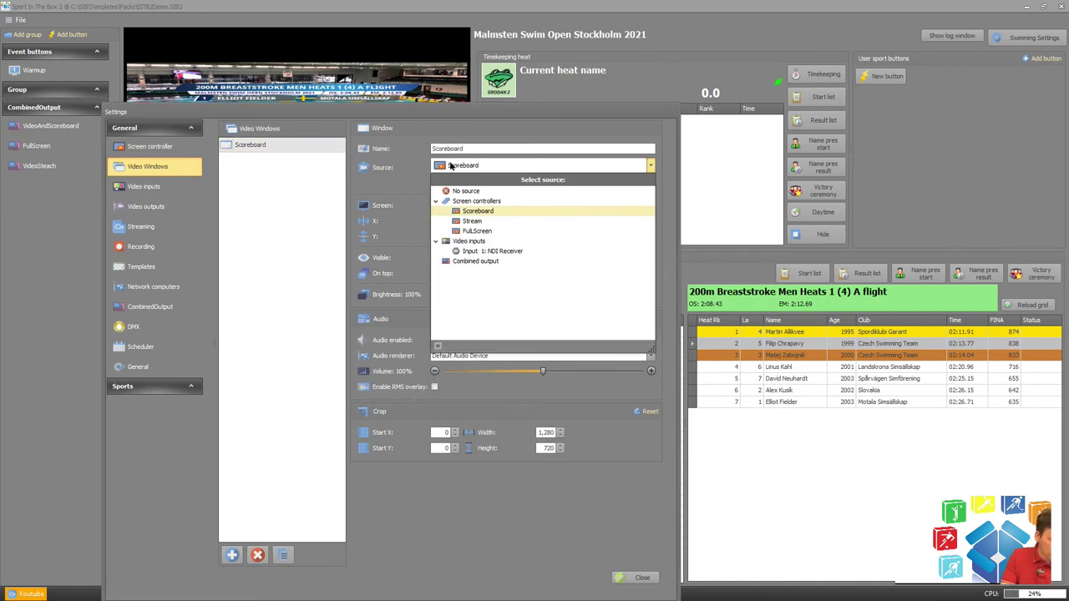
{"action": "left_click", "coordinate": [478, 259]}
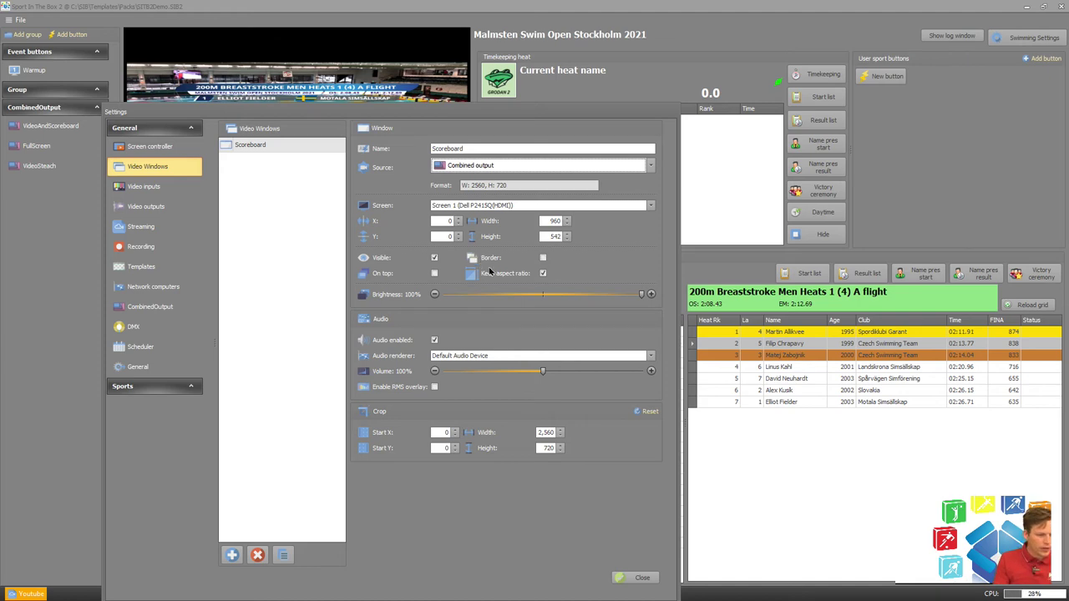
{"action": "double_click", "coordinate": [555, 220]}
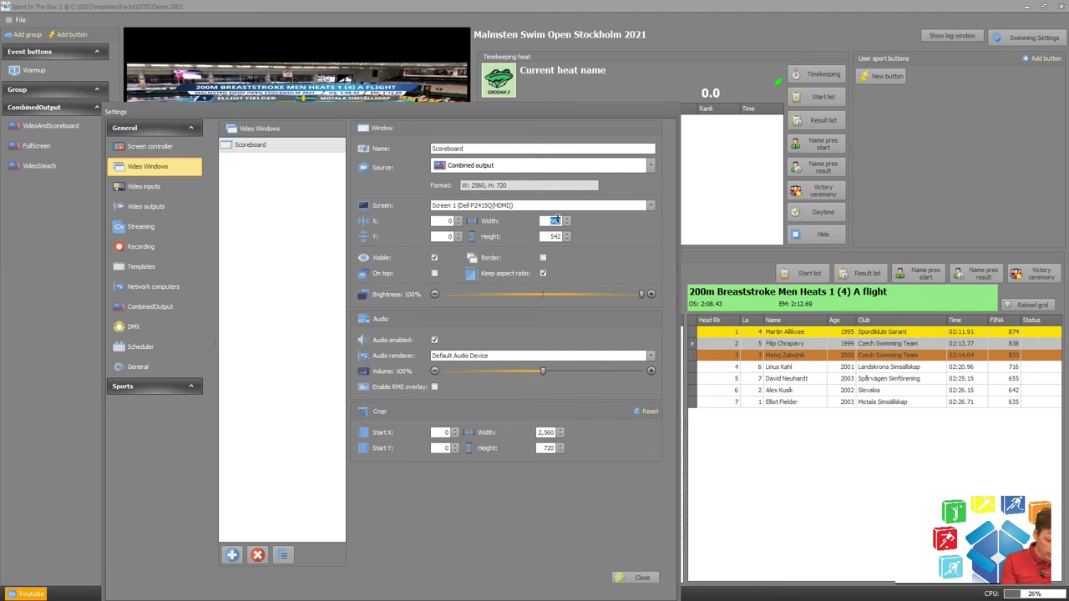
{"action": "type", "text": "1,920"}
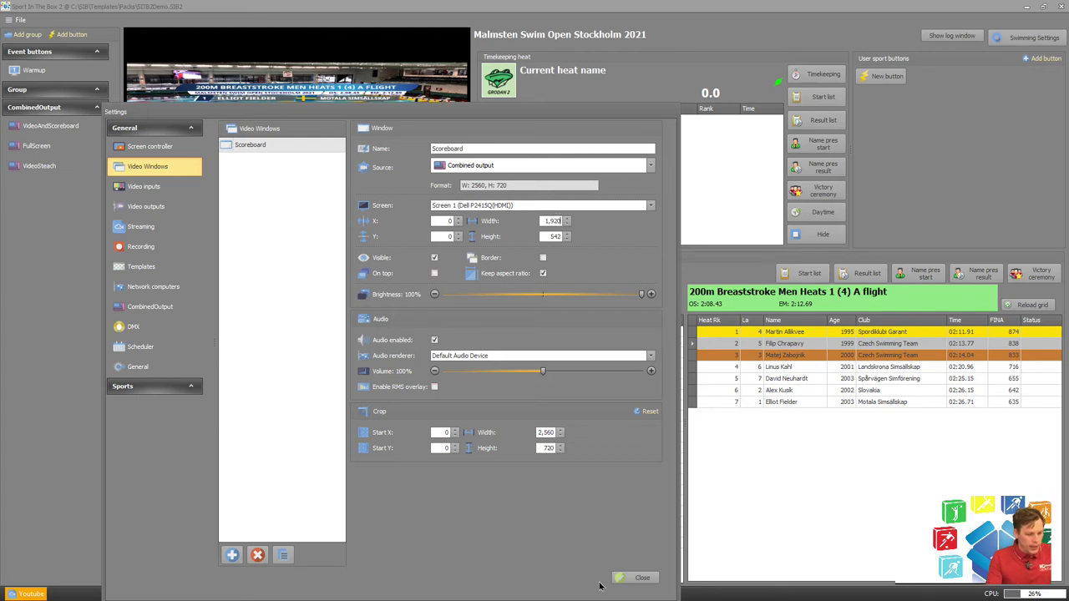
Step: Return to the VideoAndScoreboard scene, set the sb_1 clip to No scaling, and play it
{"action": "left_click", "coordinate": [625, 581]}
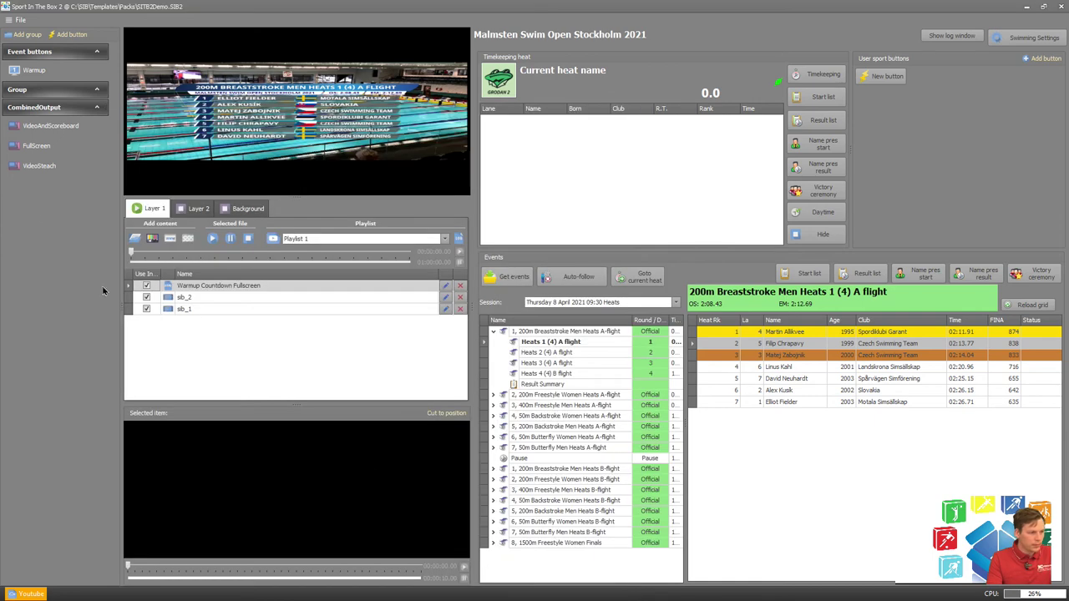
{"action": "left_click", "coordinate": [50, 127]}
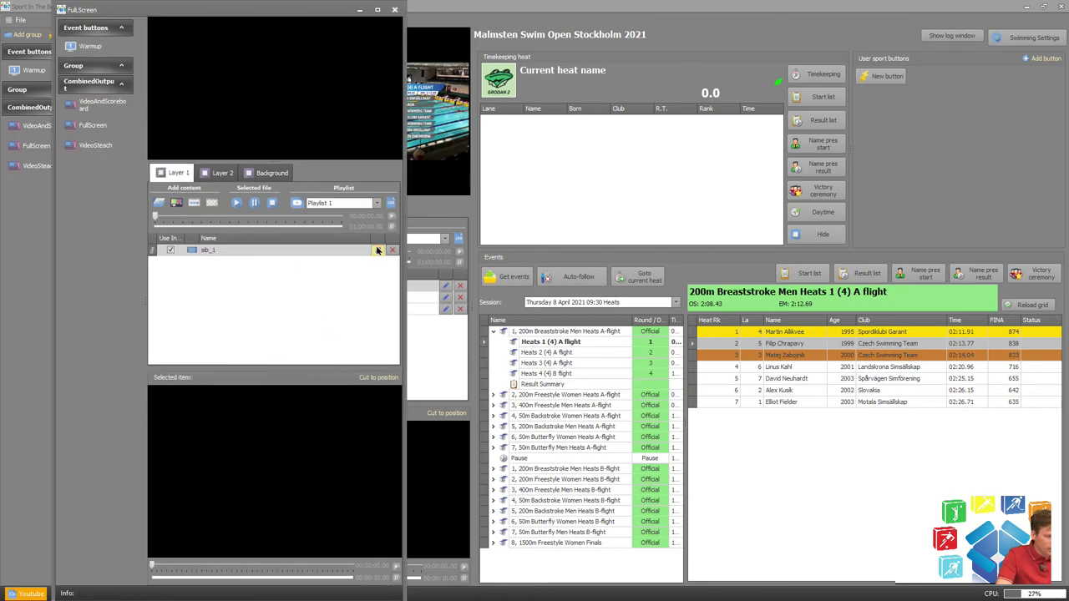
{"action": "left_click", "coordinate": [378, 251]}
{"action": "left_click", "coordinate": [340, 228]}
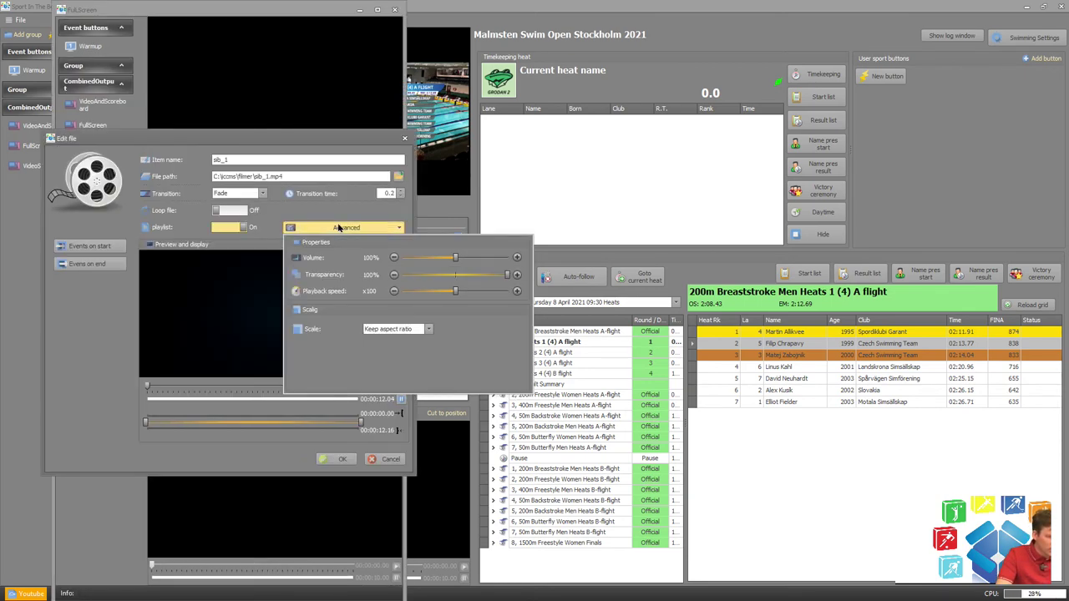
{"action": "left_click", "coordinate": [409, 331]}
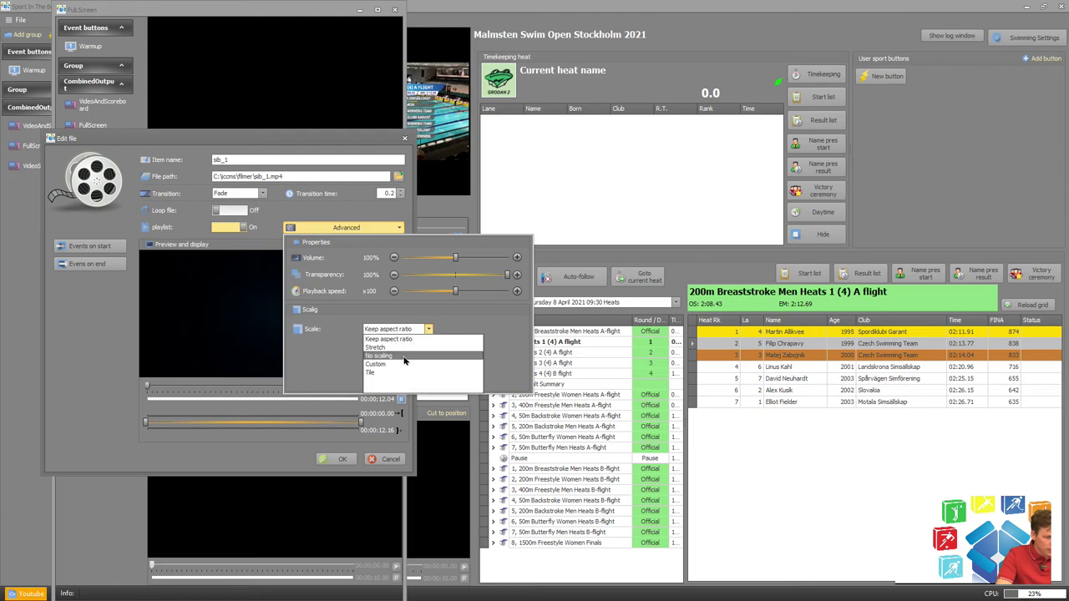
{"action": "left_click", "coordinate": [404, 357]}
{"action": "left_click", "coordinate": [339, 458]}
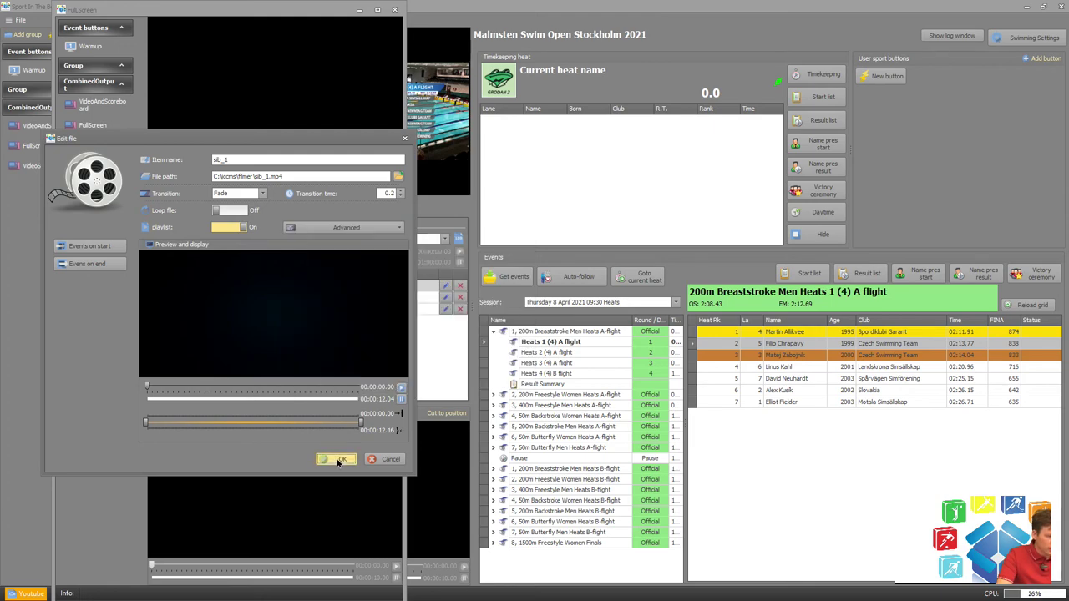
{"action": "left_click", "coordinate": [338, 458]}
{"action": "left_click", "coordinate": [296, 203]}
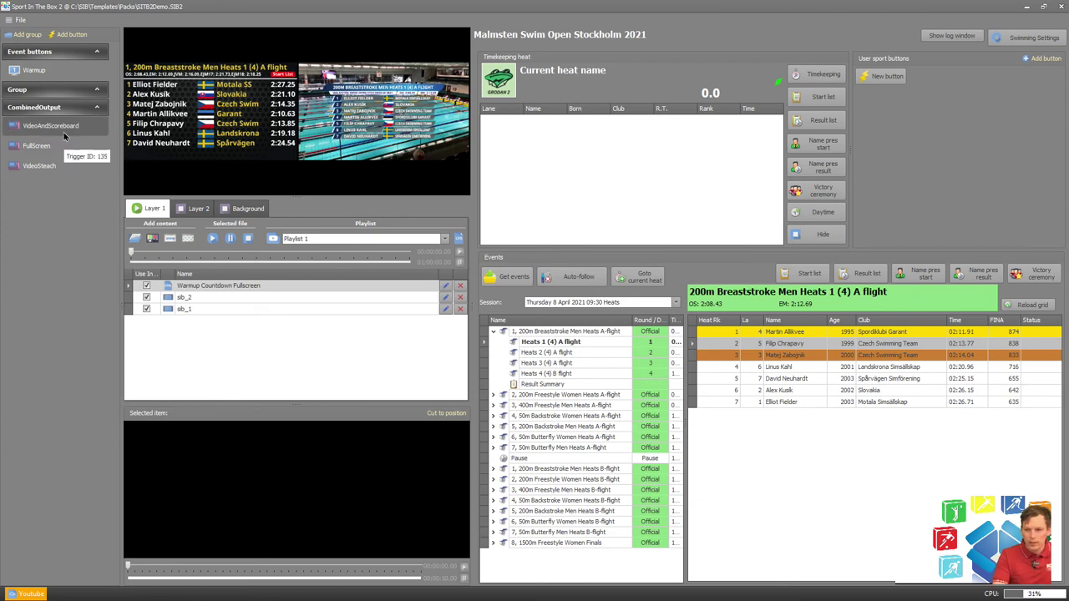
{"action": "left_click", "coordinate": [60, 144]}
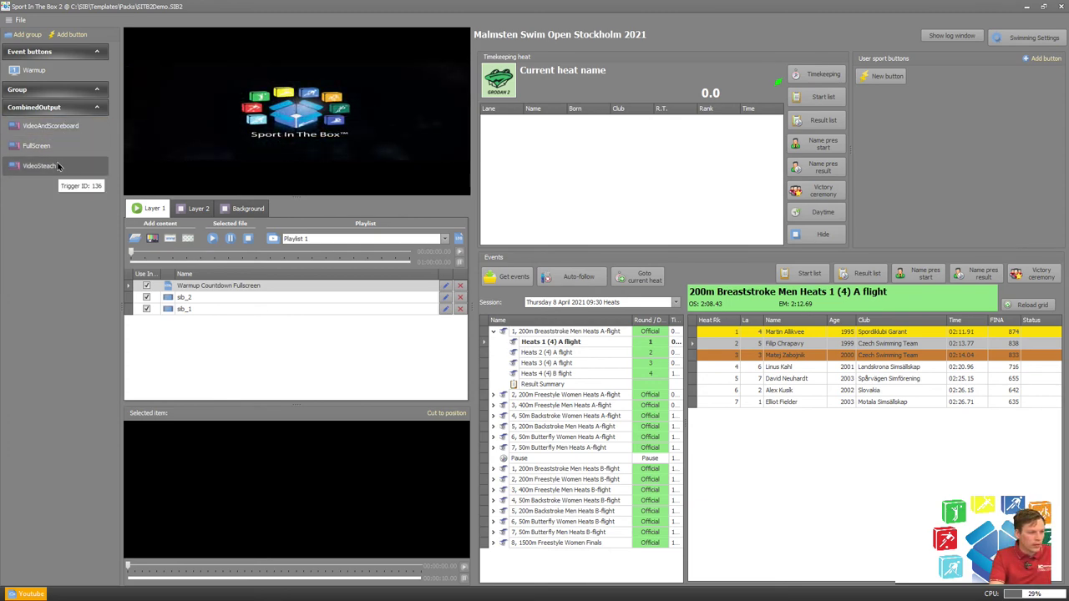
{"action": "left_click", "coordinate": [57, 164]}
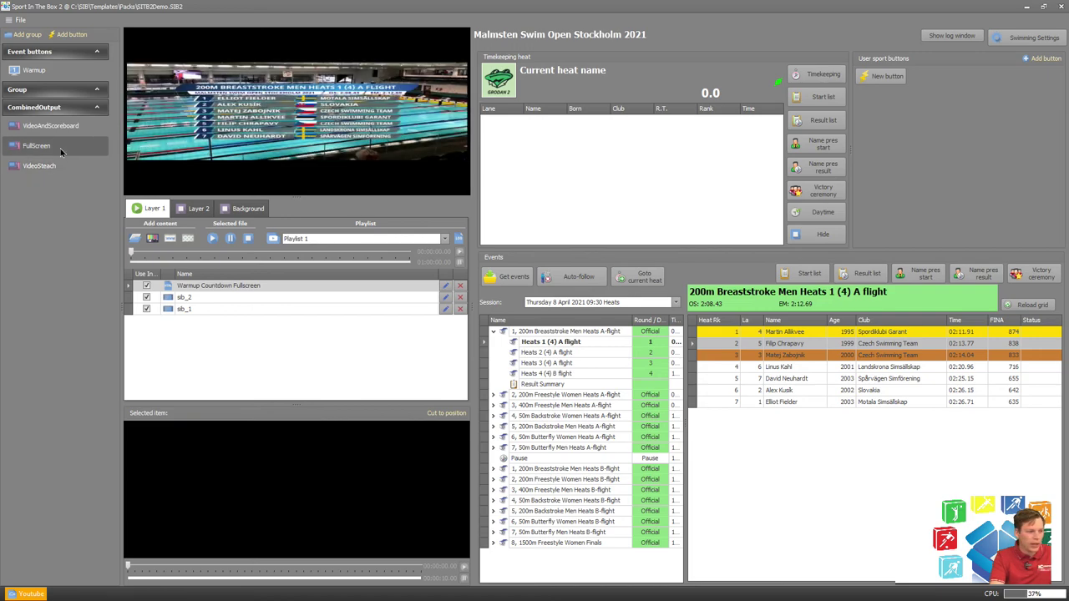
{"action": "left_click", "coordinate": [60, 129]}
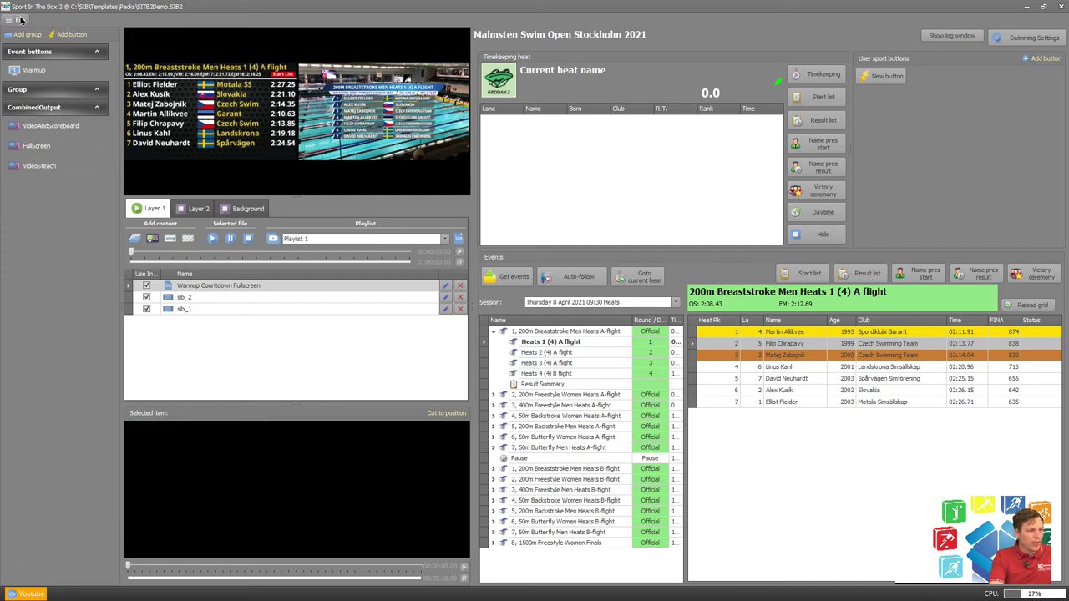
Step: In the Screen controller settings' Advanced options, set Main preview source to Combined output, then close settings
{"action": "left_click", "coordinate": [20, 19]}
{"action": "left_click", "coordinate": [40, 83]}
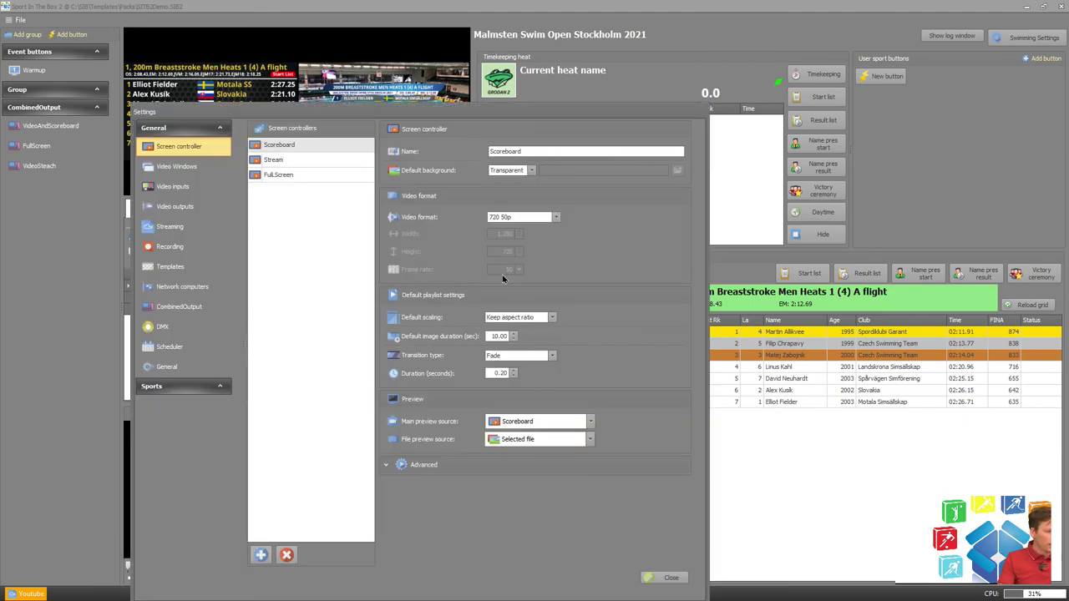
{"action": "left_click", "coordinate": [386, 465]}
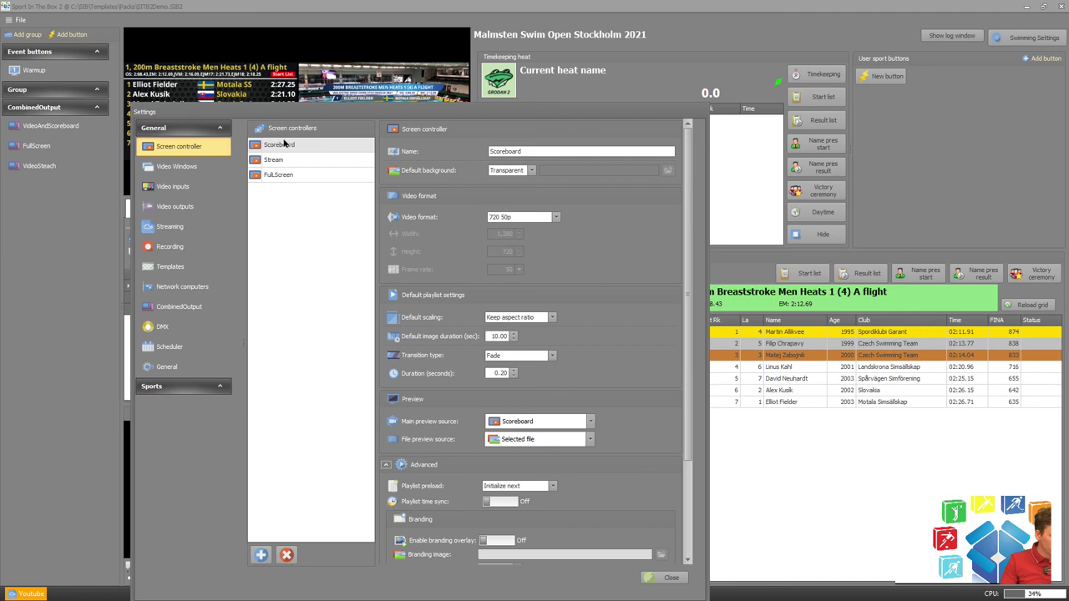
{"action": "scroll", "coordinate": [501, 522], "scroll_direction": "down", "scroll_amount": 3}
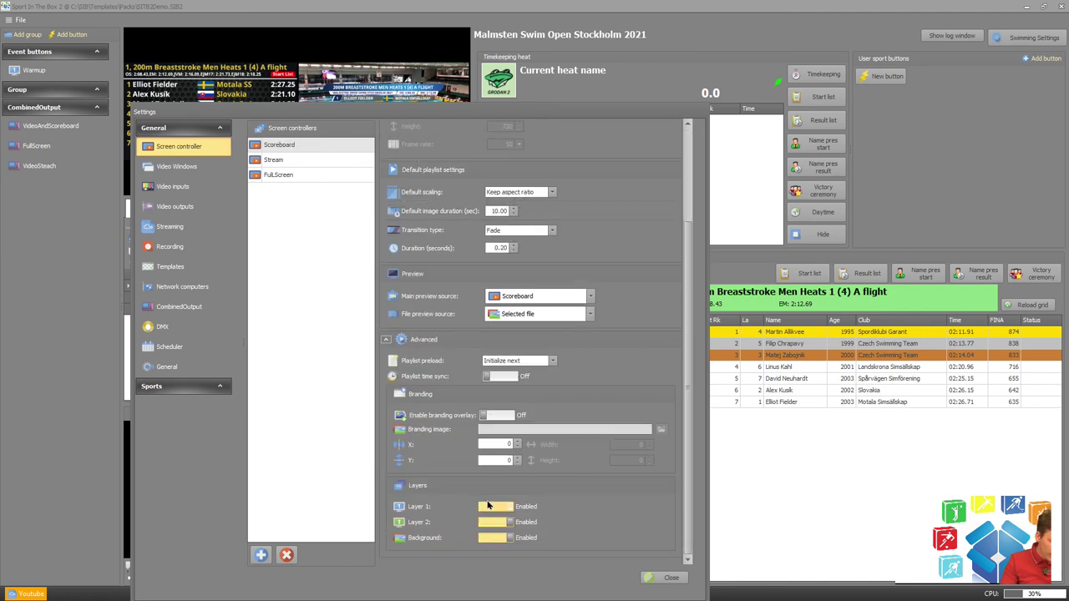
{"action": "left_click", "coordinate": [497, 297]}
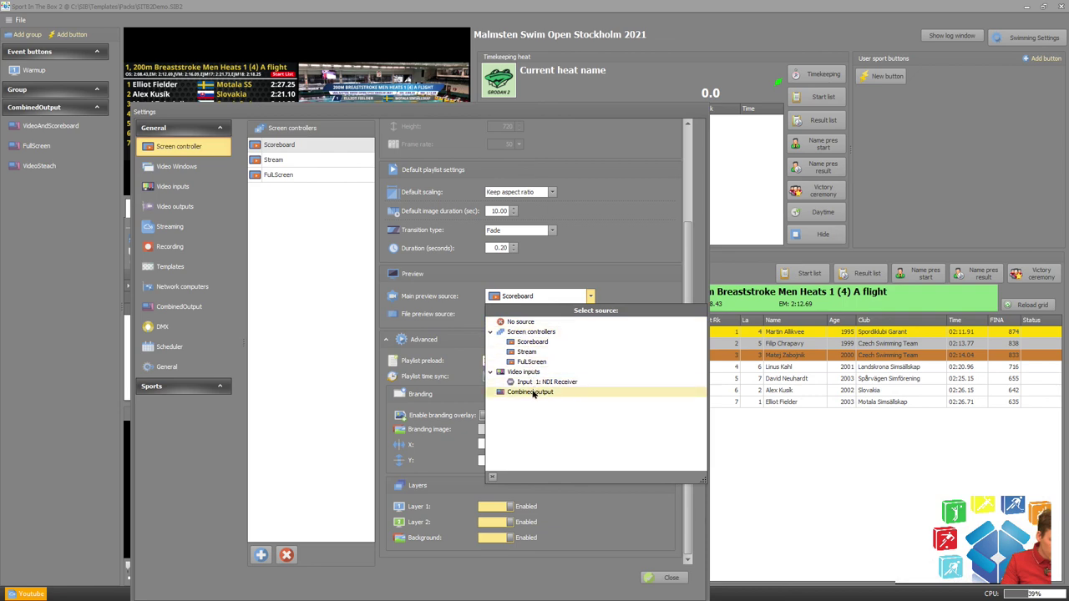
{"action": "left_click", "coordinate": [533, 392]}
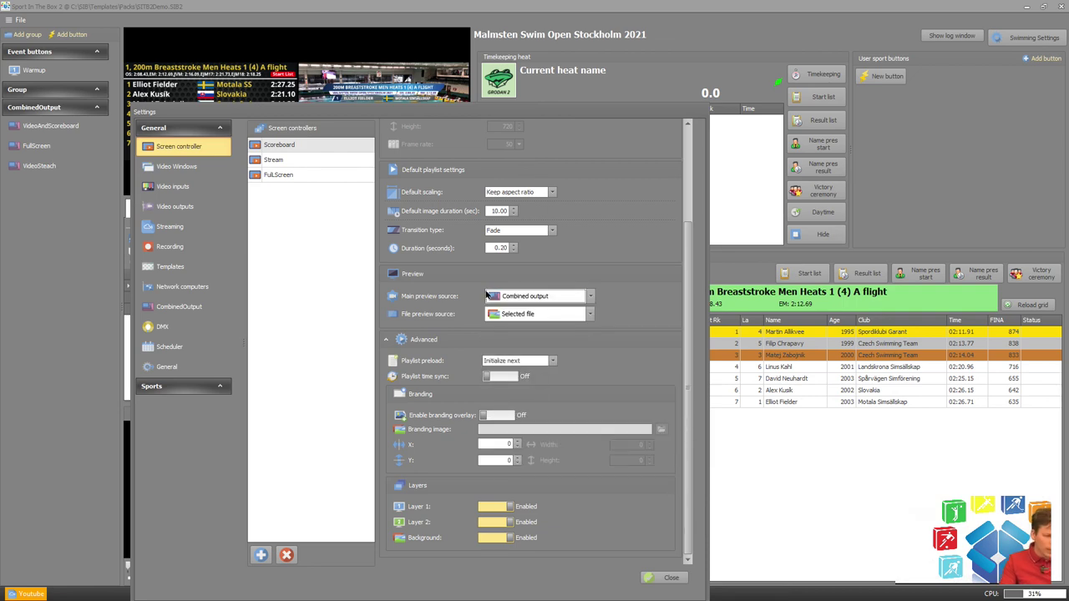
{"action": "left_click", "coordinate": [662, 577]}
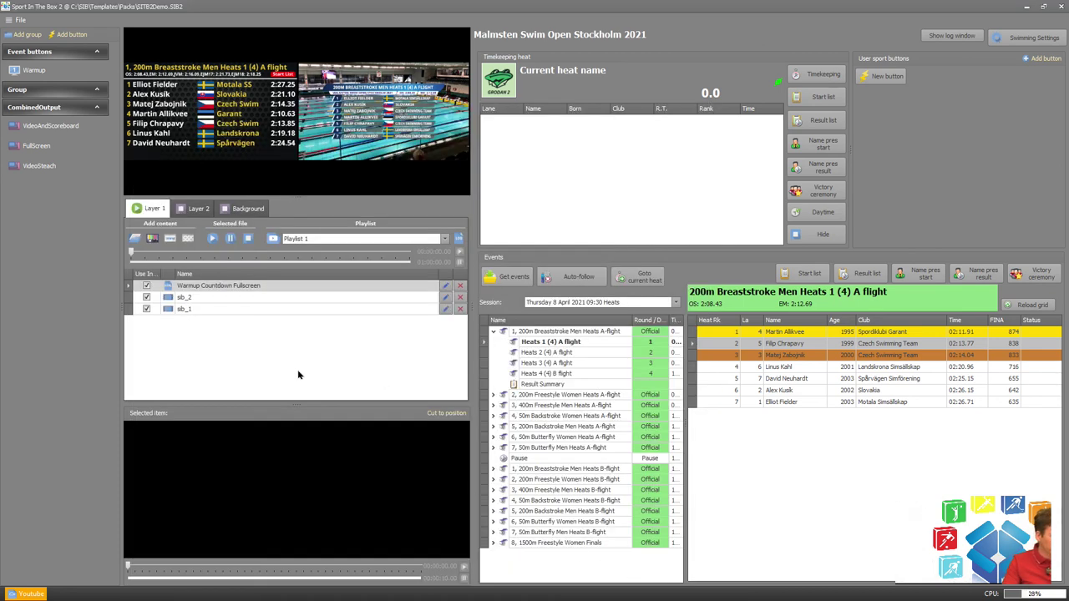